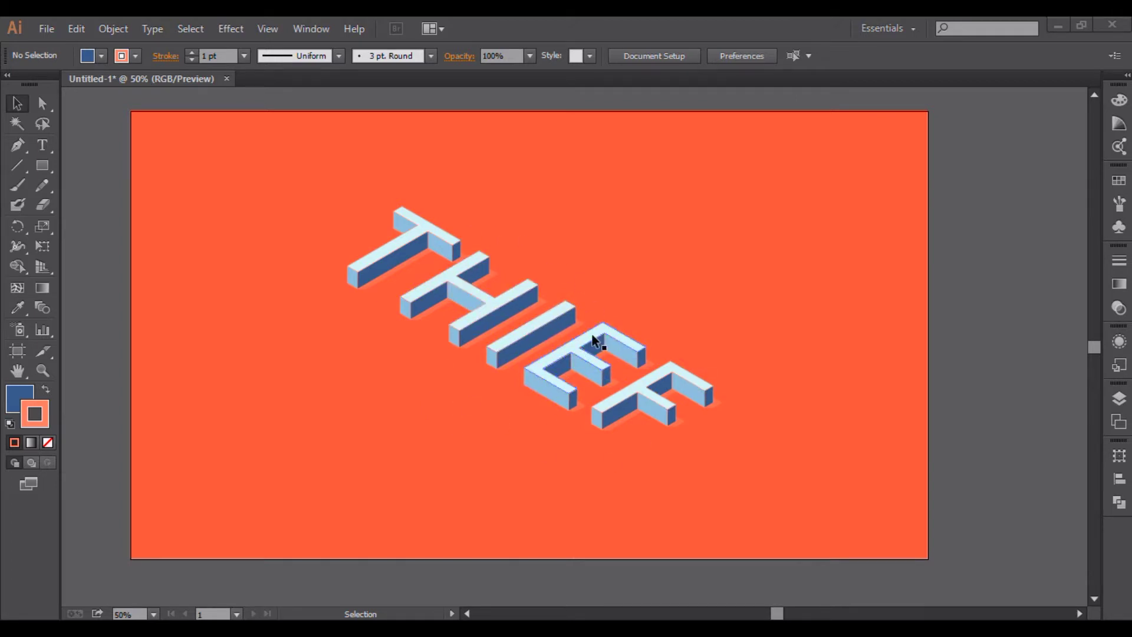
Create a new 1920 x 1080 pt landscape document in RGB colour mode
click(46, 29)
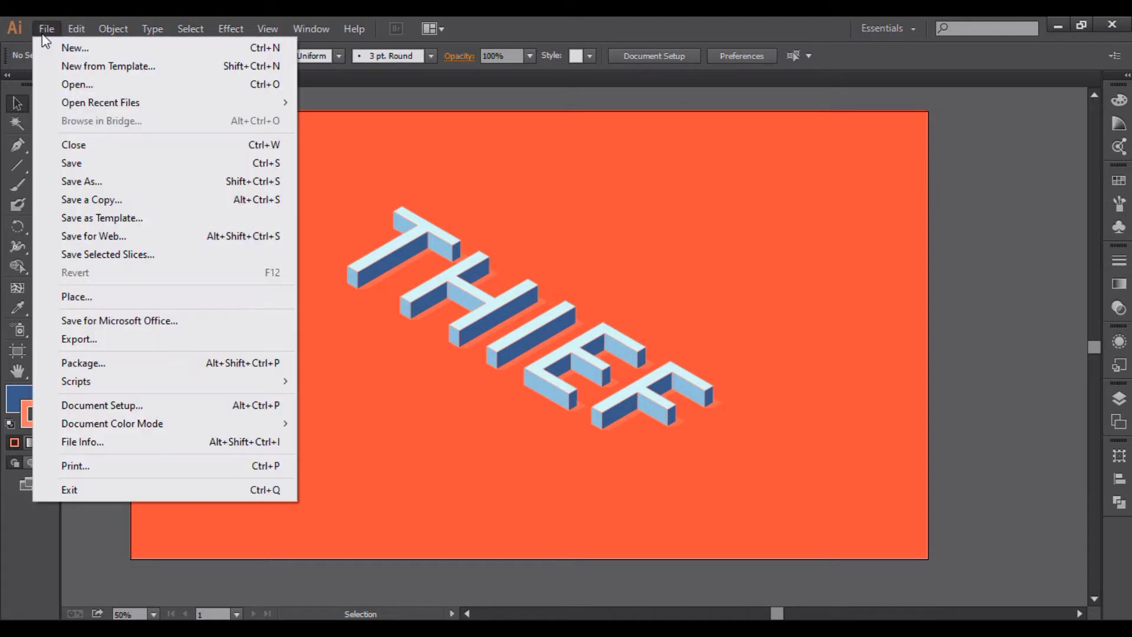
click(61, 50)
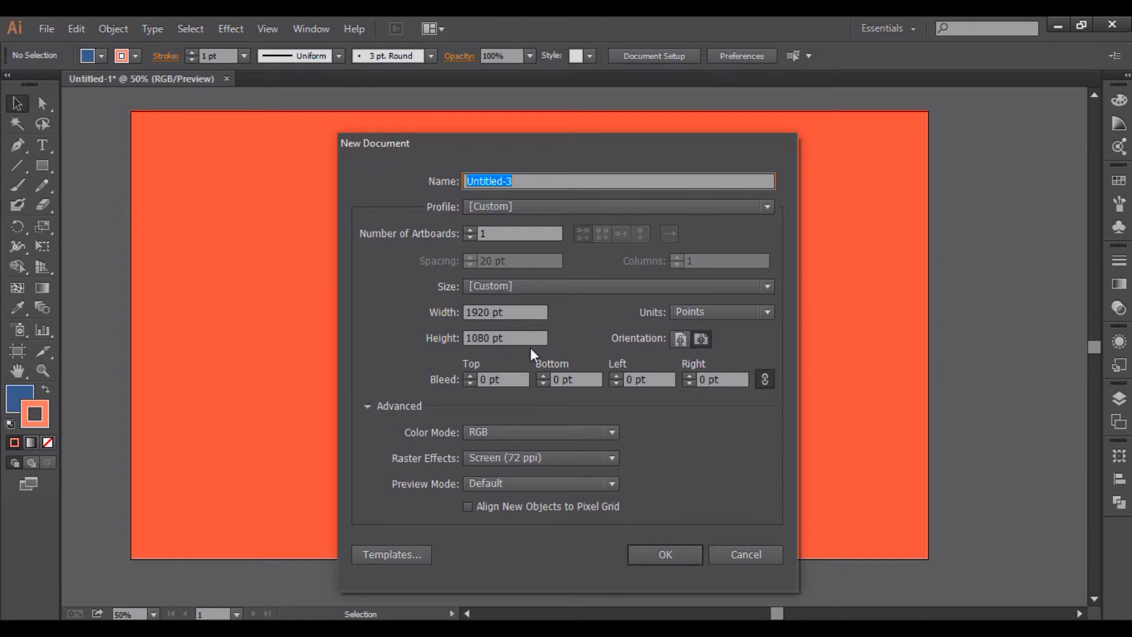
click(654, 554)
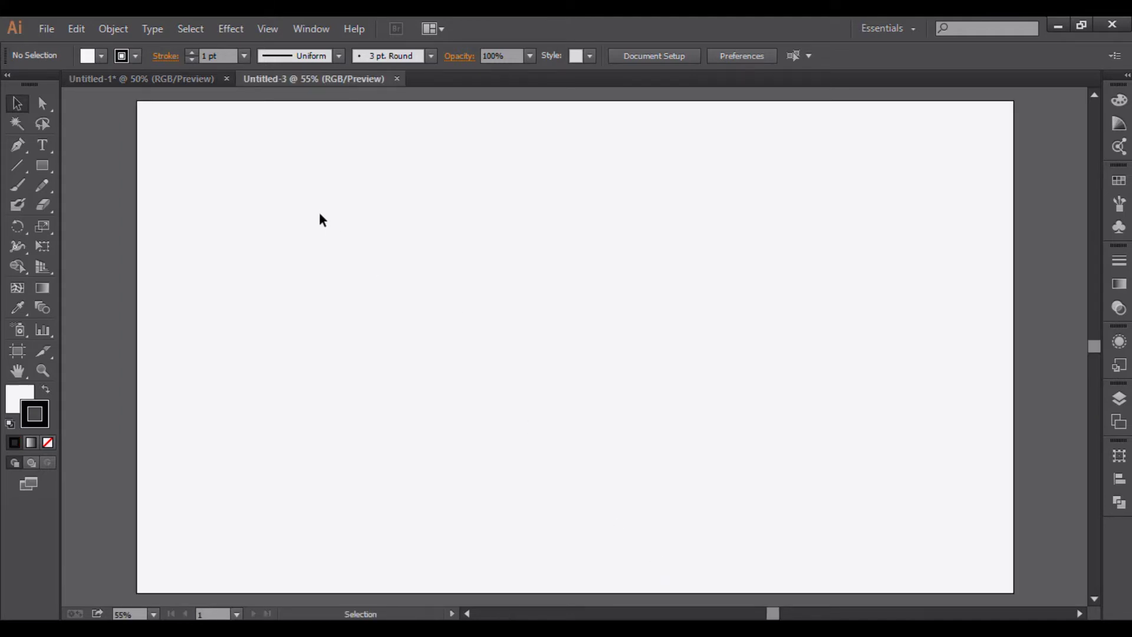
Add the text "THIEF" near the middle of the artboard and set its font size to 400 pt
click(45, 145)
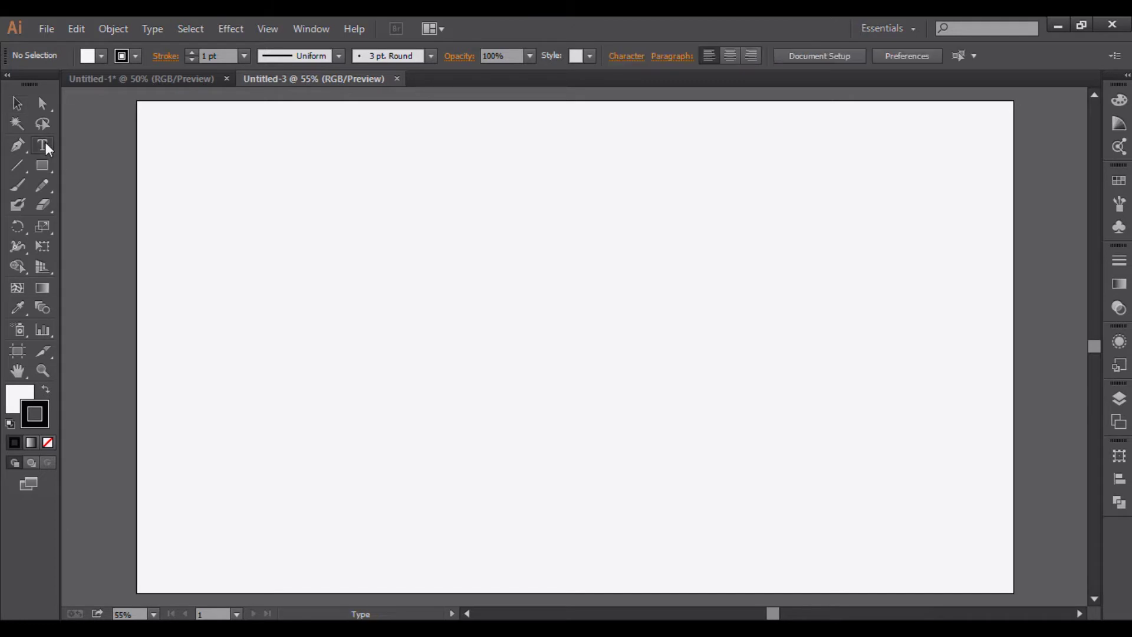
click(459, 295)
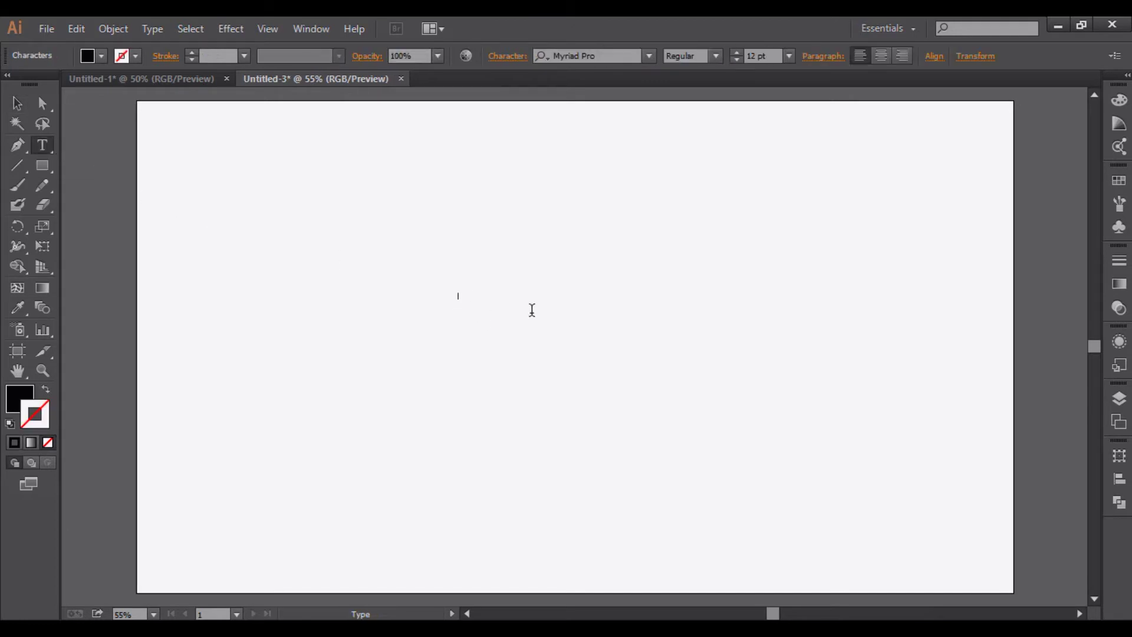
drag(460, 295, 474, 298)
double_click(465, 295)
click(785, 57)
click(757, 57)
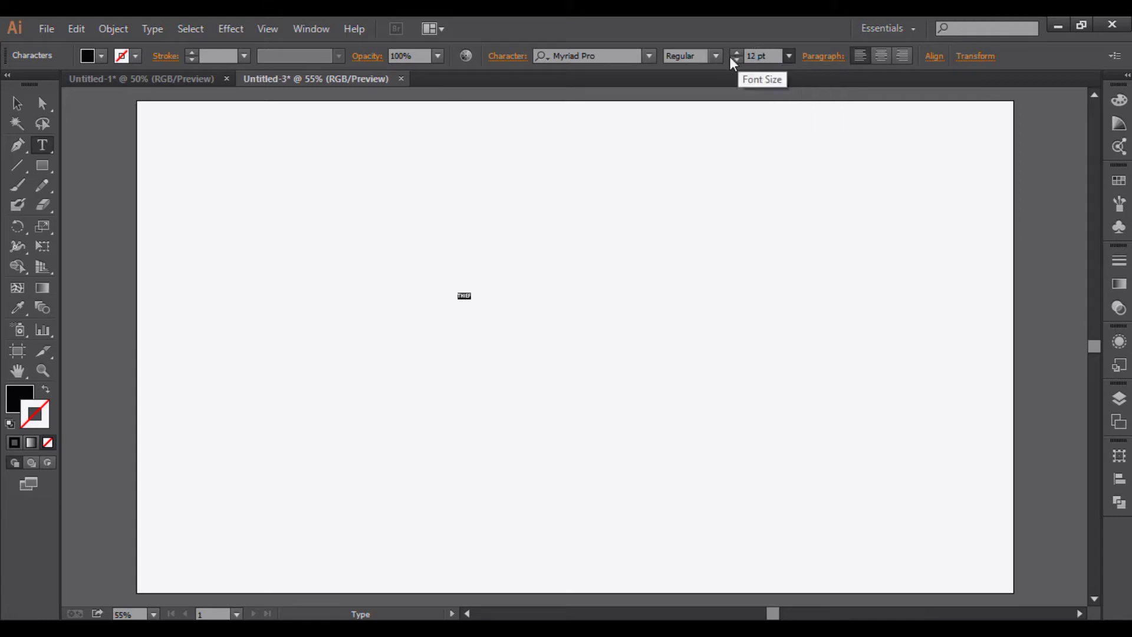
click(749, 57)
drag(756, 56, 730, 56)
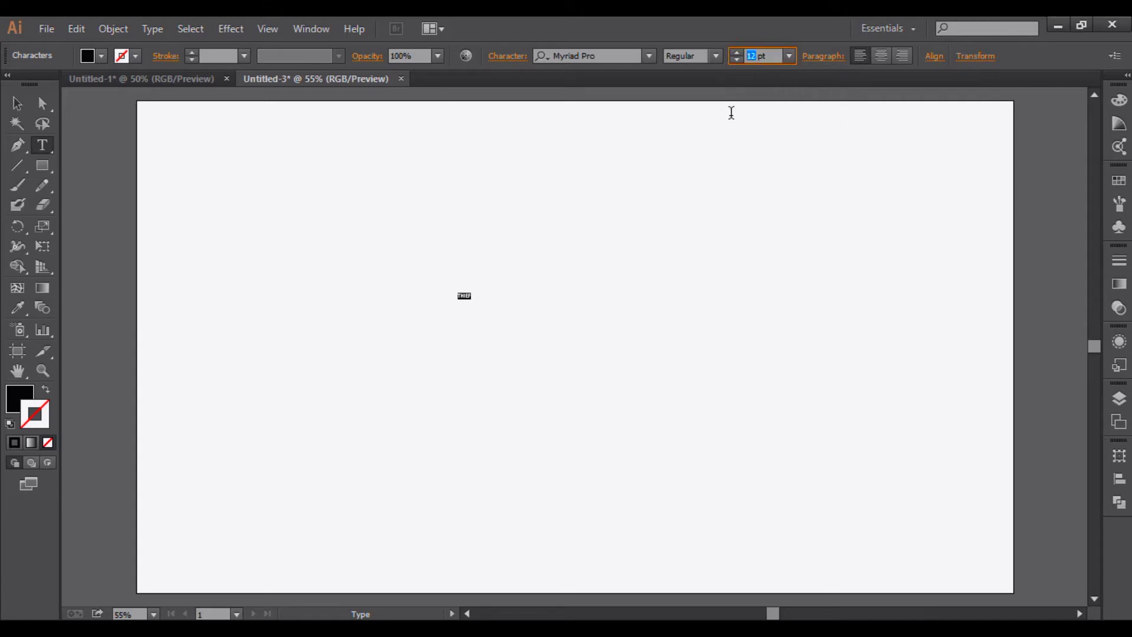
text(400)
key(Return)
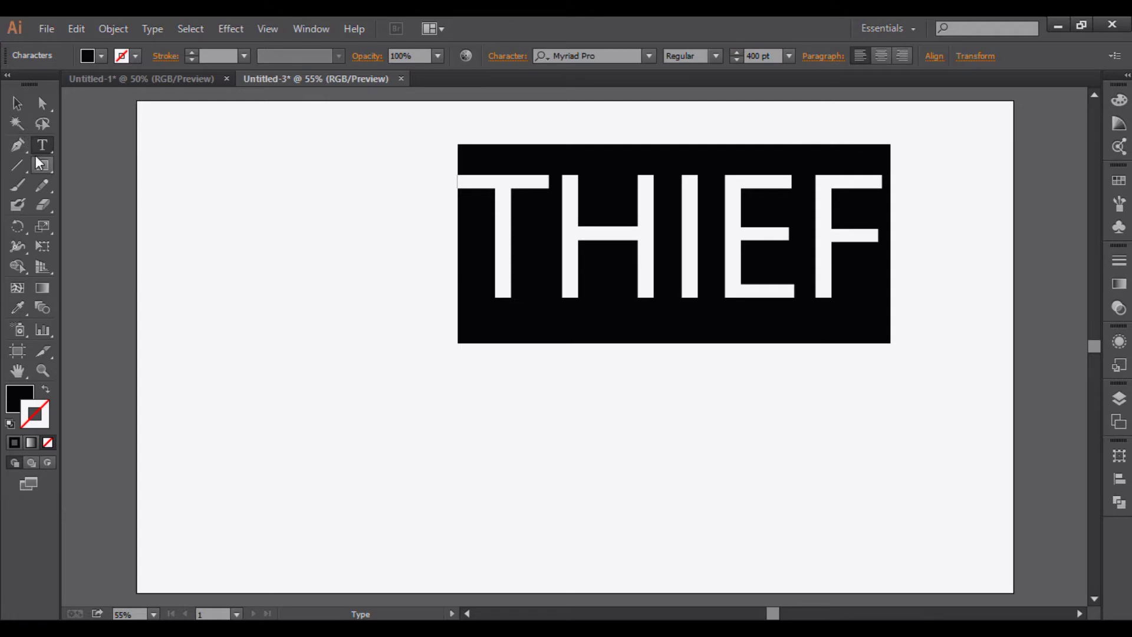
Centre the THIEF text horizontally and vertically on the artboard
click(23, 102)
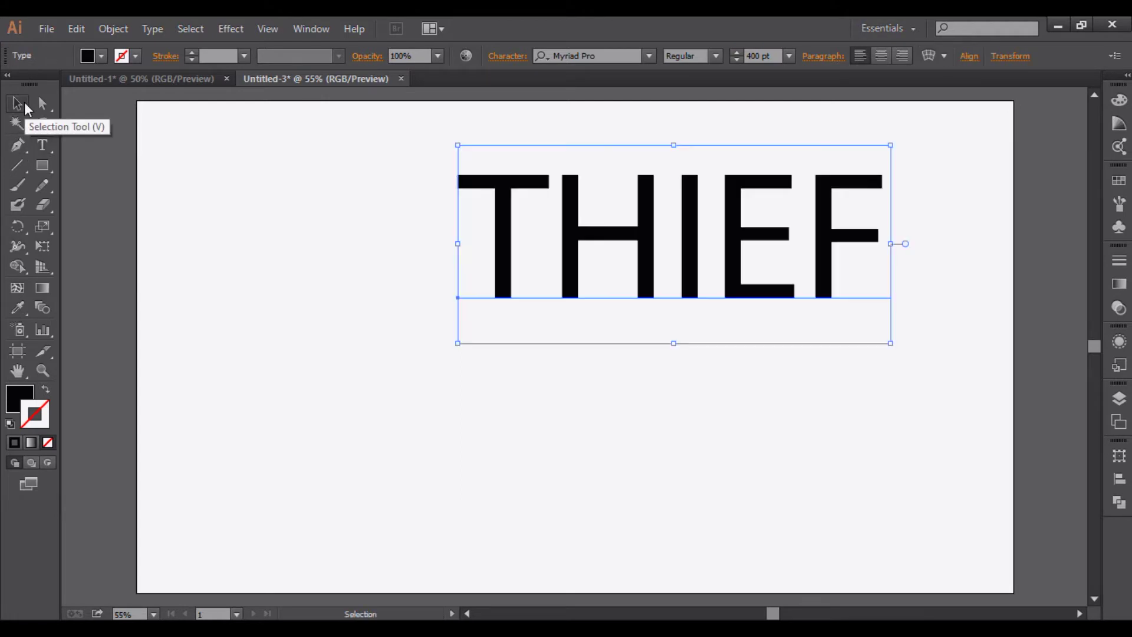
click(969, 56)
click(832, 101)
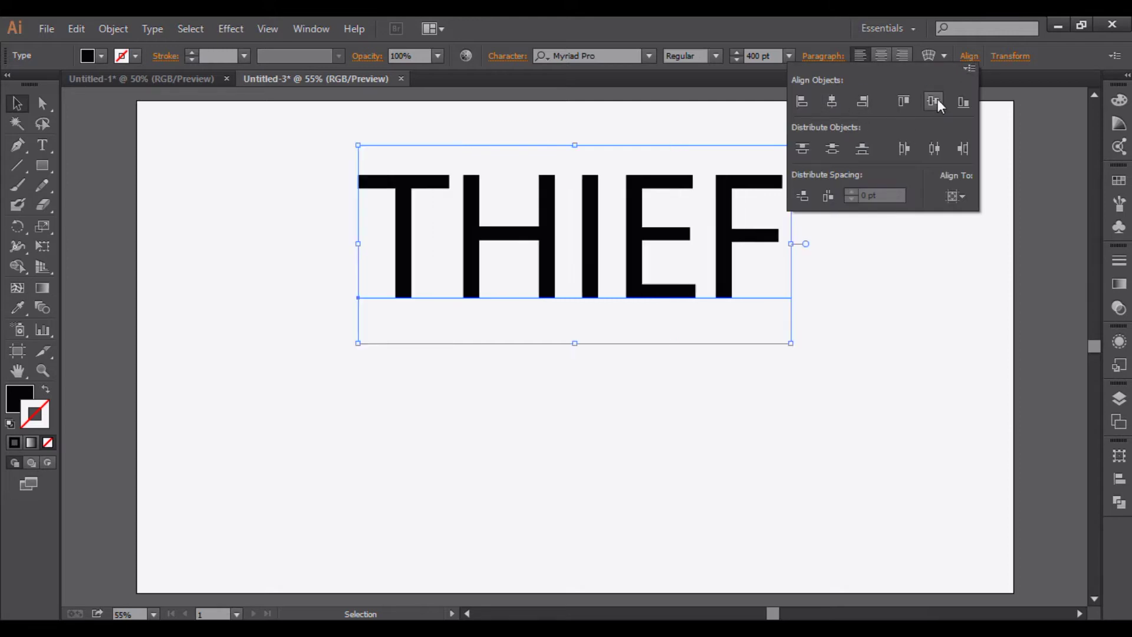
click(935, 100)
click(970, 57)
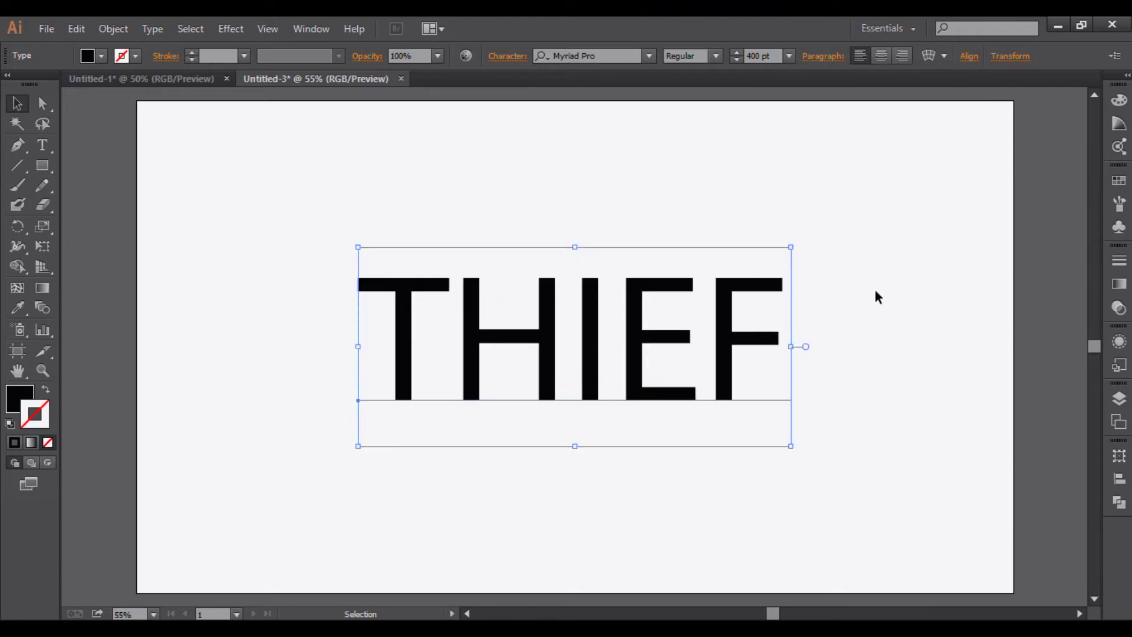
Apply a 3D Extrude & Bevel effect to the text with the Isometric Top position and No Shading surface, previewing the result
click(227, 27)
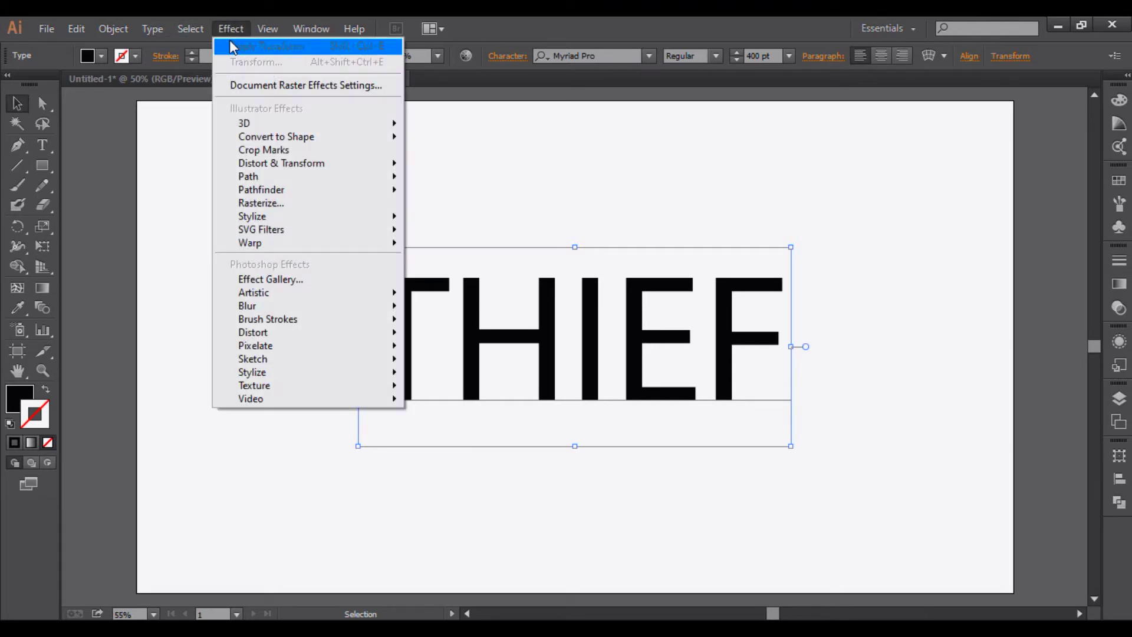
mouse_move(299, 124)
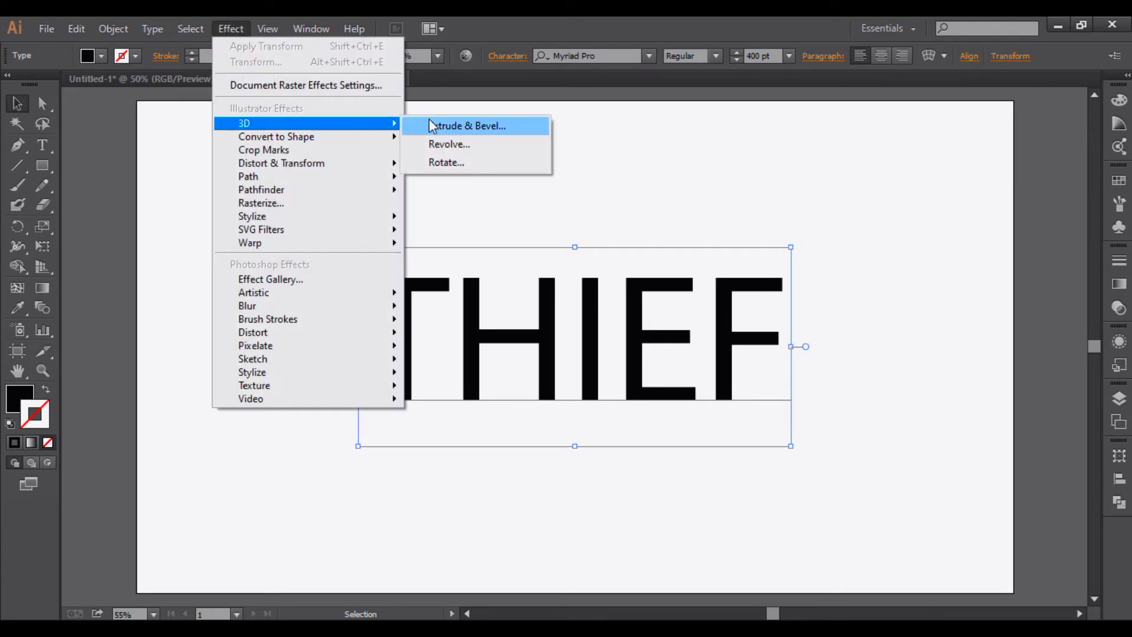
click(458, 127)
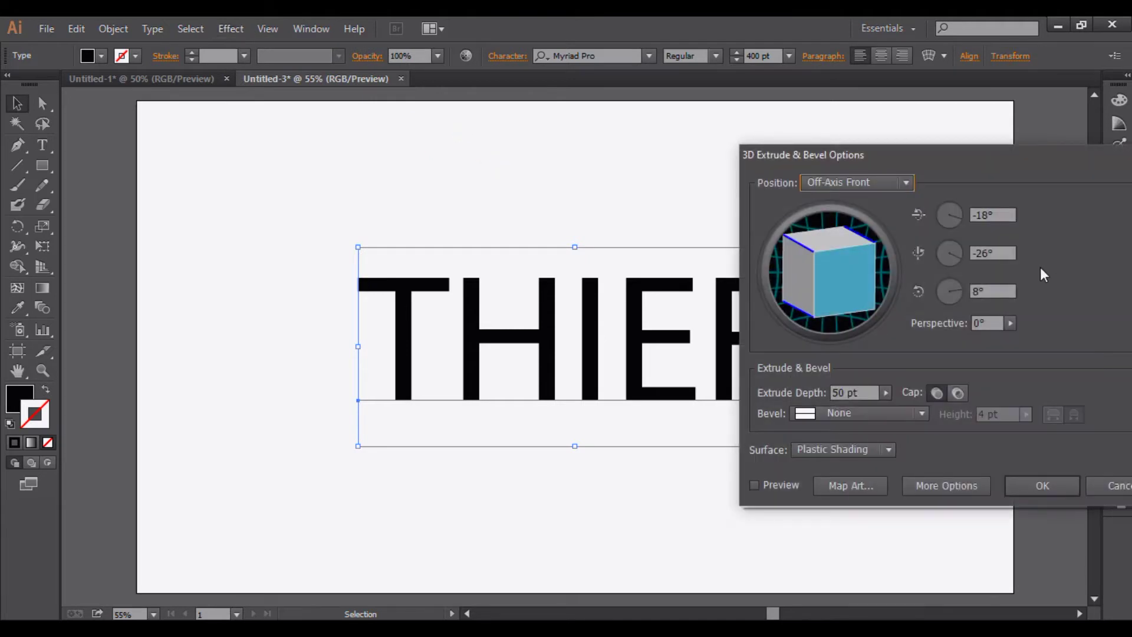
click(909, 183)
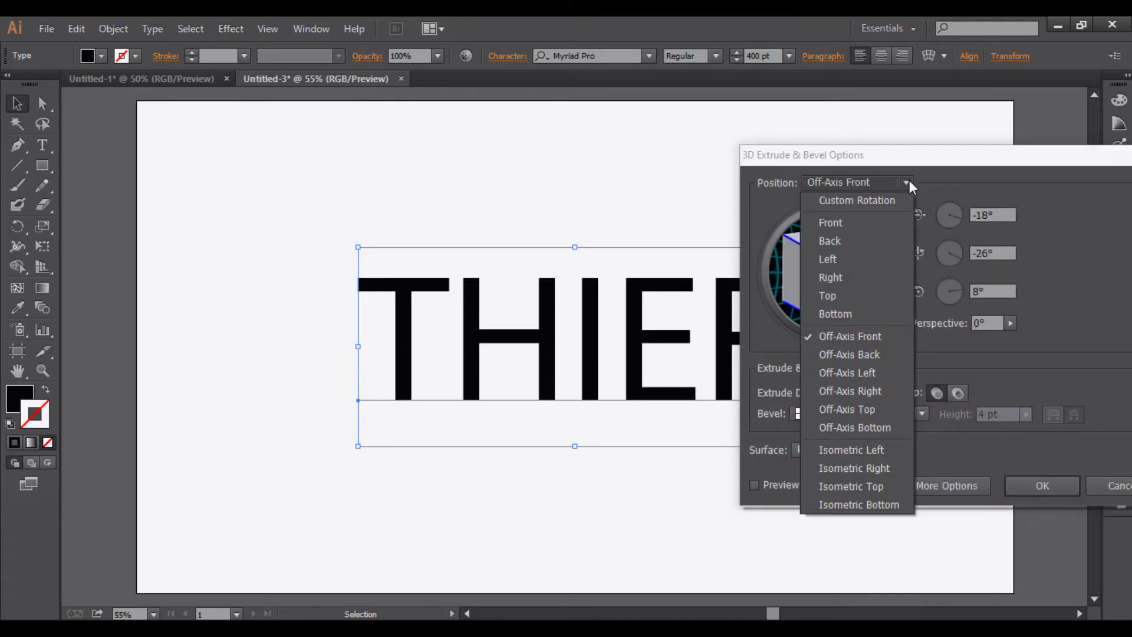
click(897, 486)
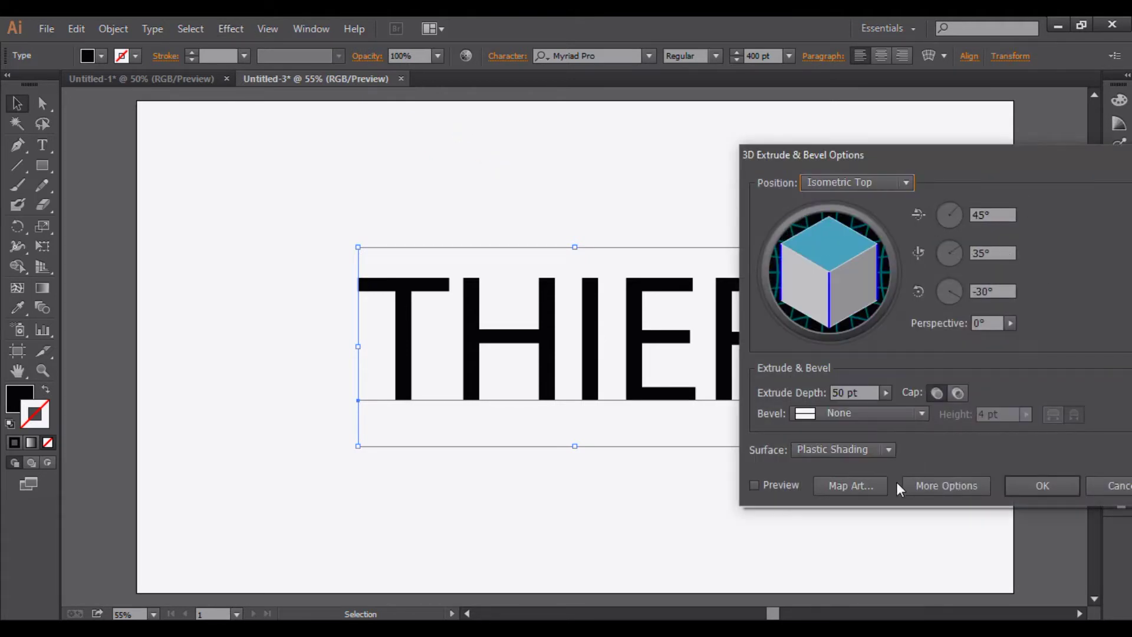
click(875, 451)
click(851, 493)
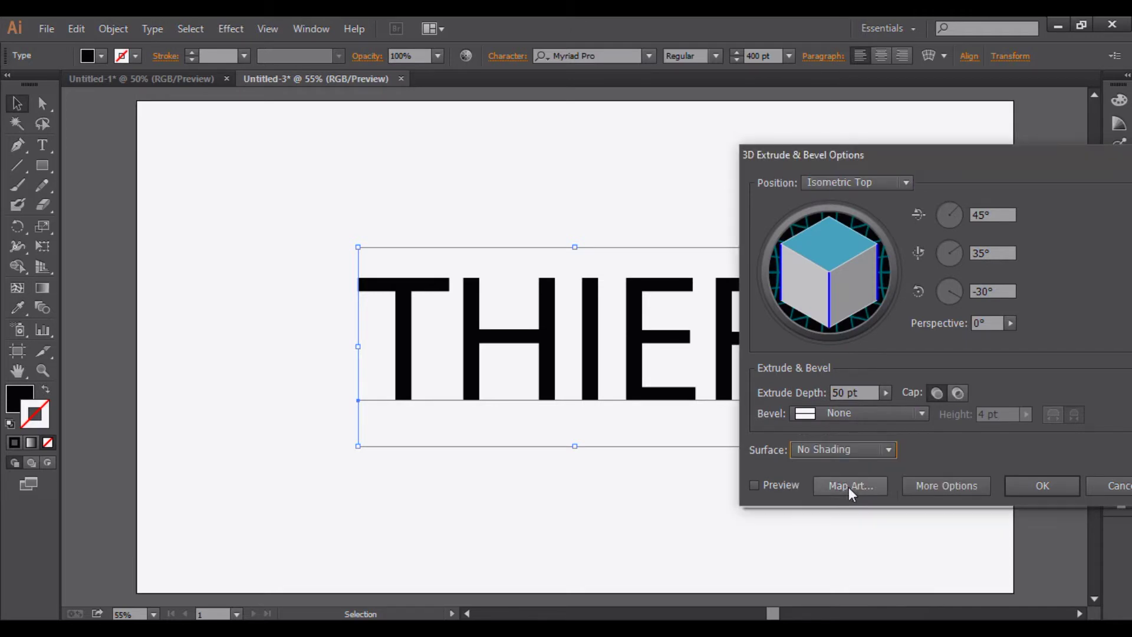
click(785, 483)
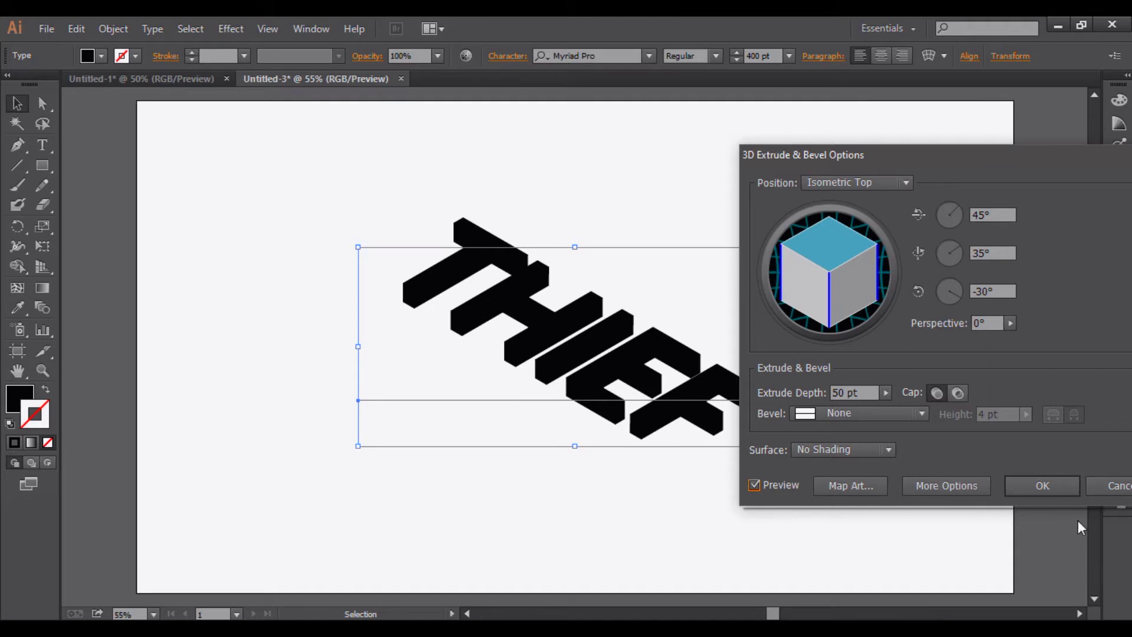
click(1037, 484)
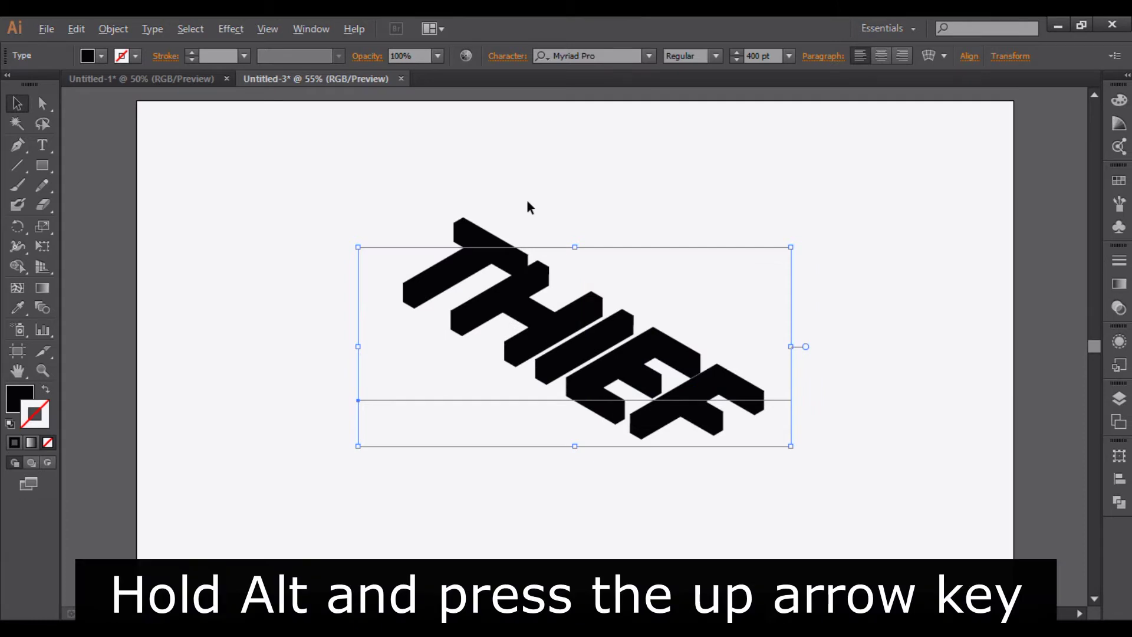
Widen the letter spacing of the extruded THIEF text until clear gaps separate all the letters
key(alt+Up)
key(alt+Up)
key(alt+Up)
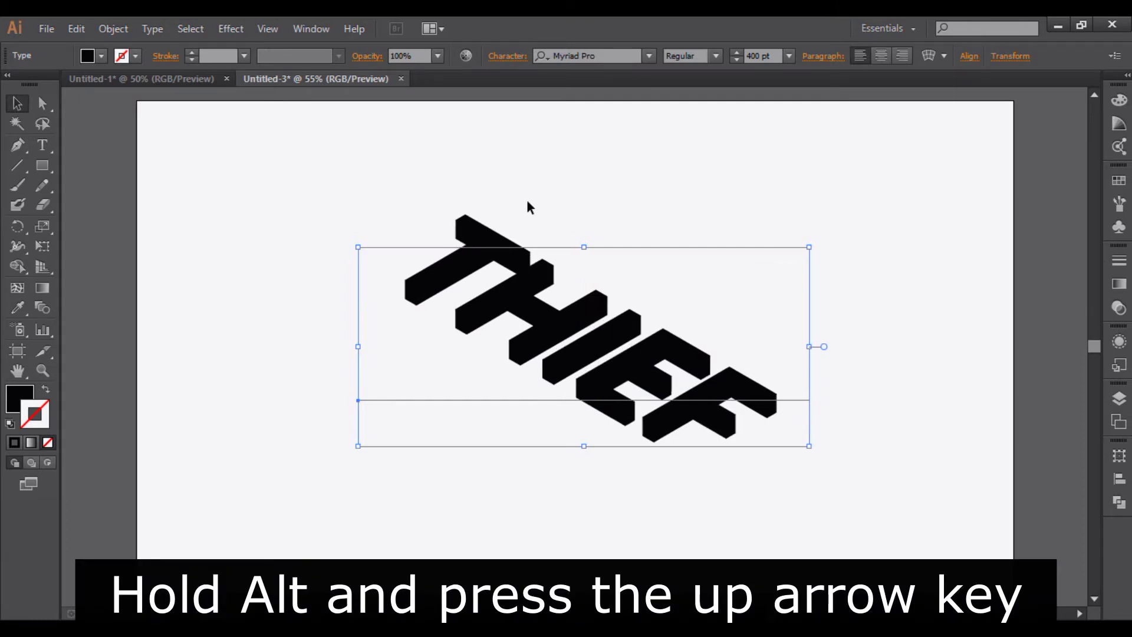
key(alt+Up)
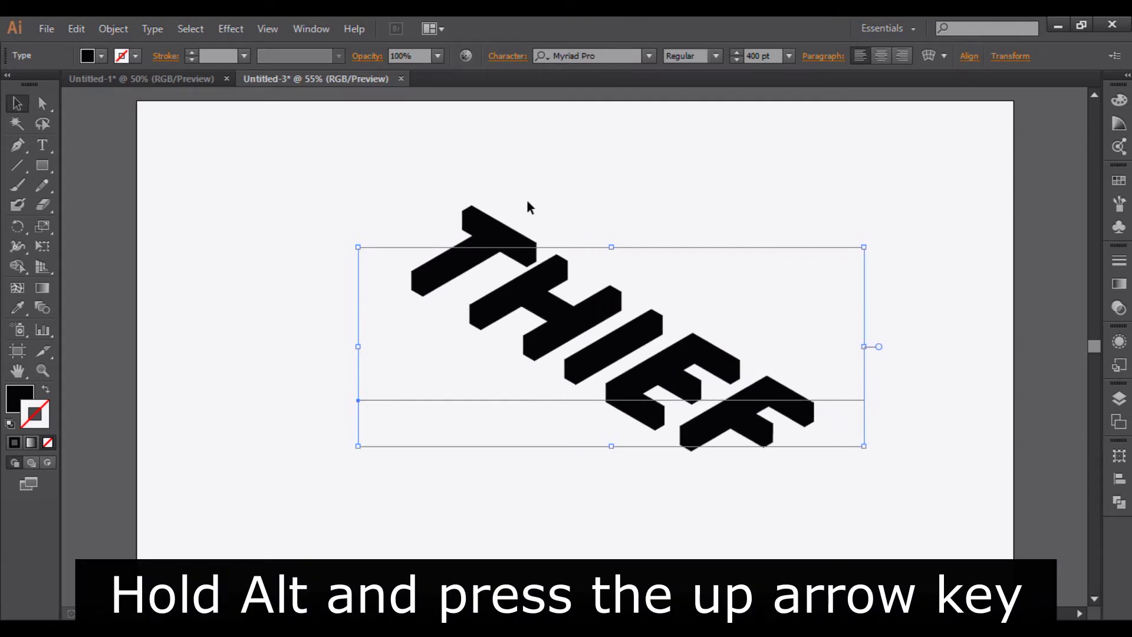
key(alt+Up)
key(alt+Down)
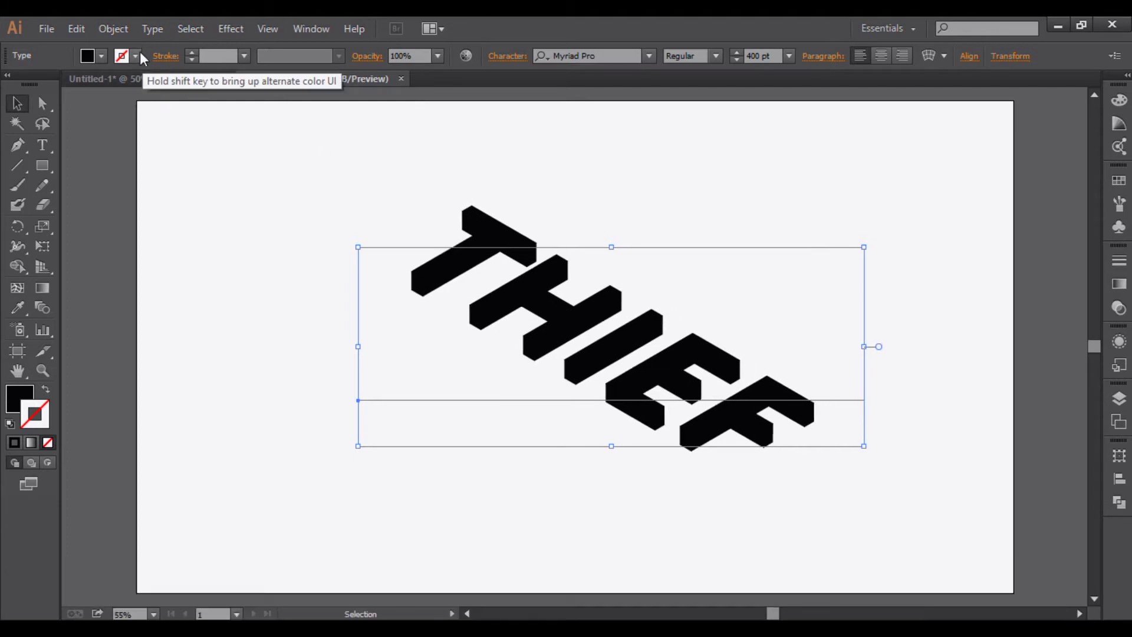
Expand the appearance of the extruded text and give all its faces a light grey stroke
click(117, 33)
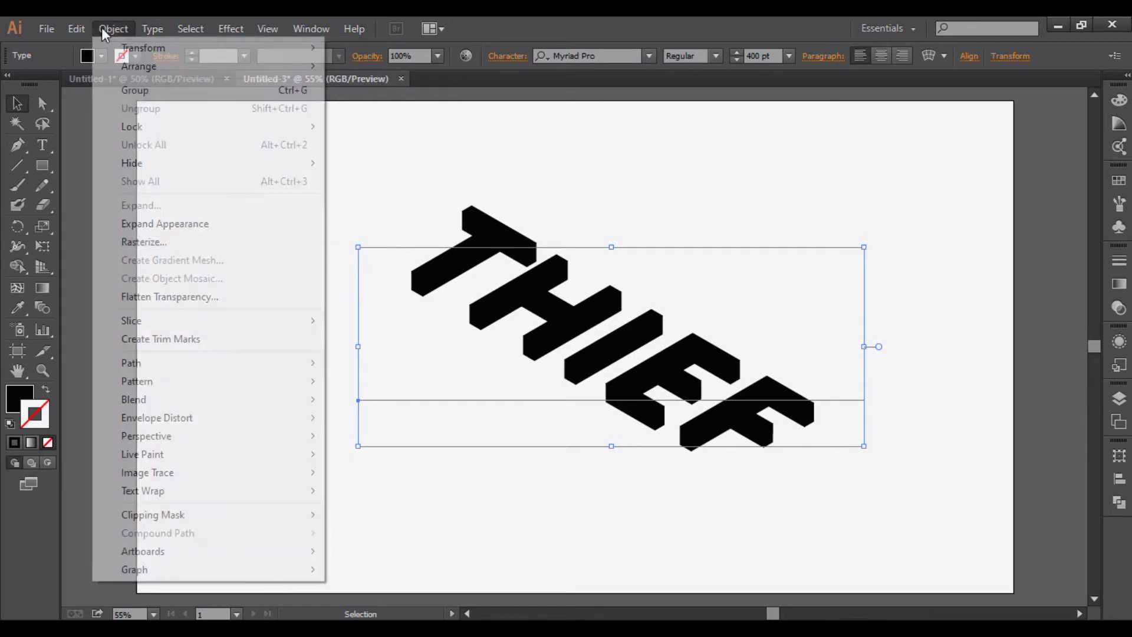
click(175, 229)
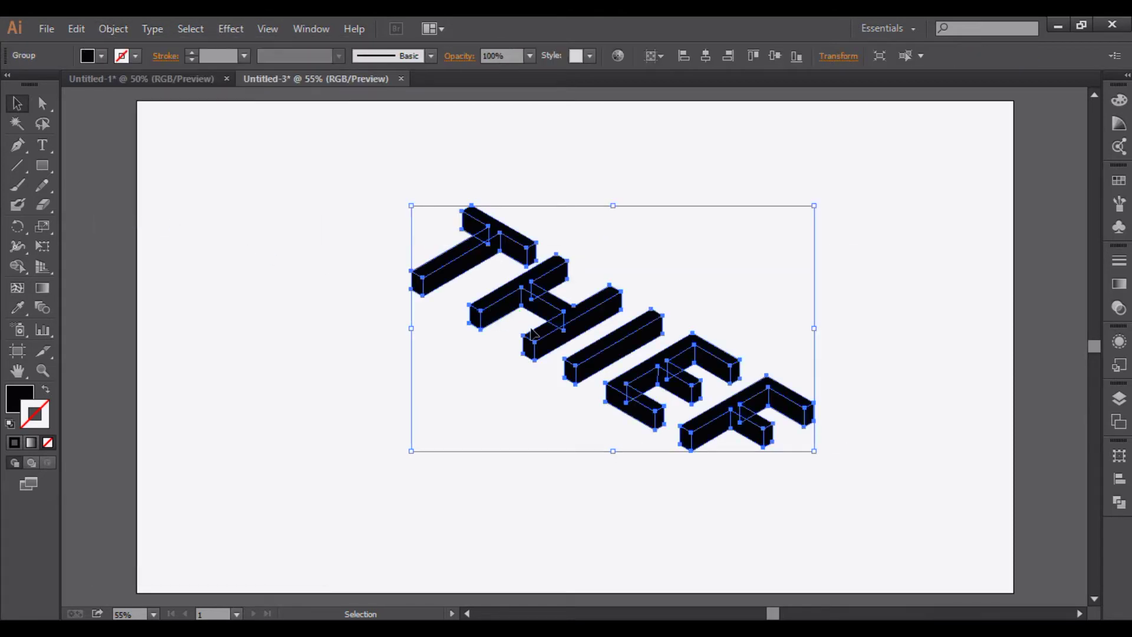
click(134, 57)
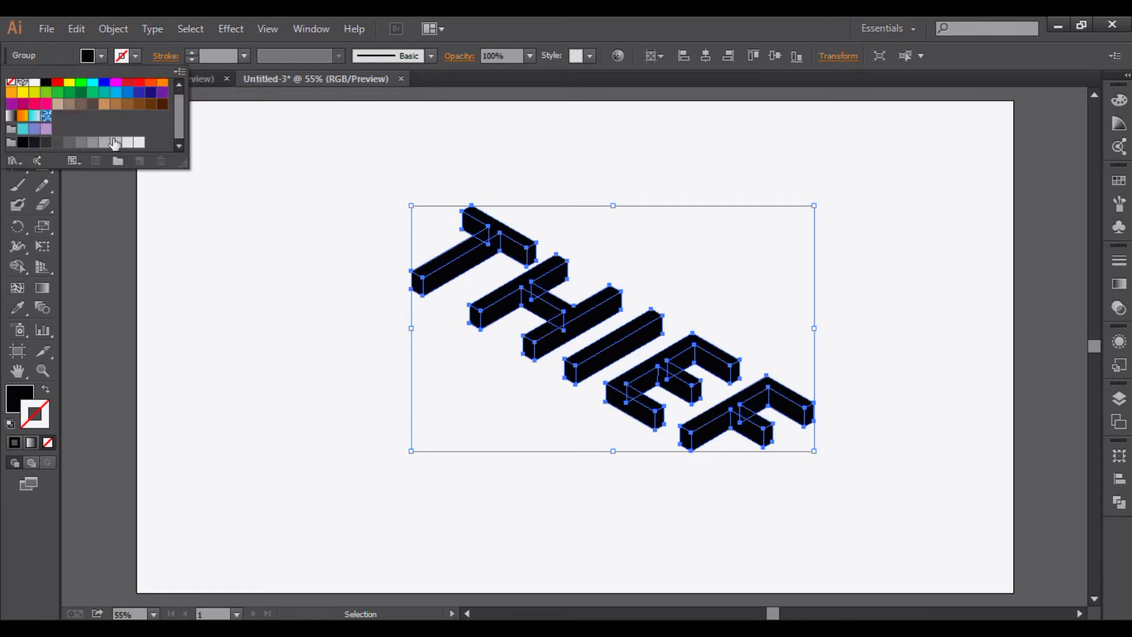
click(100, 144)
click(327, 354)
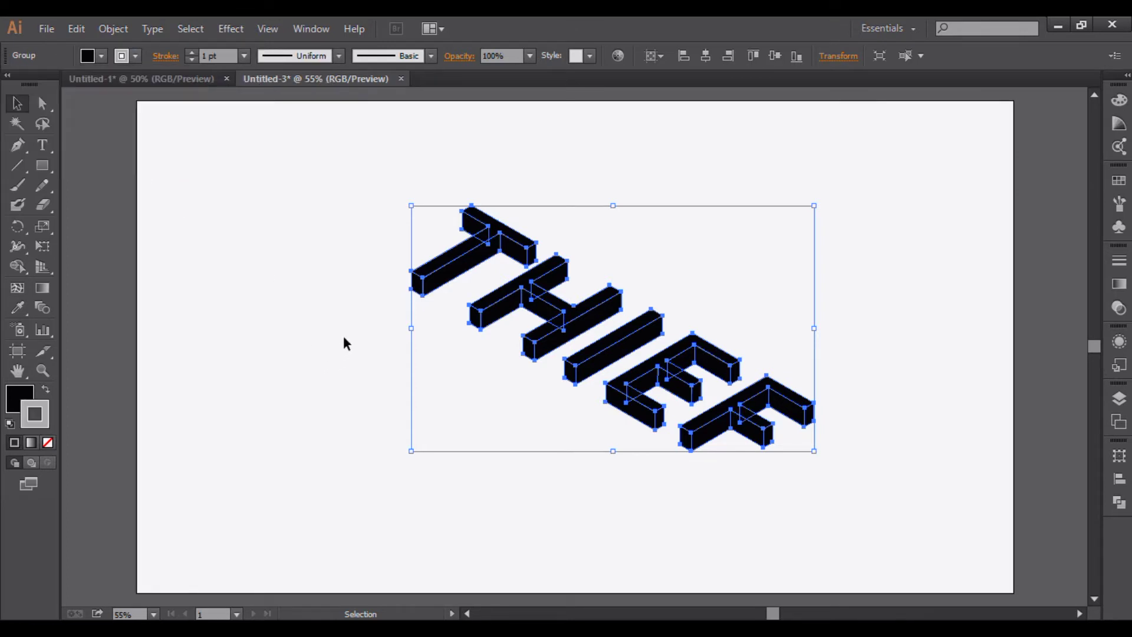
click(344, 335)
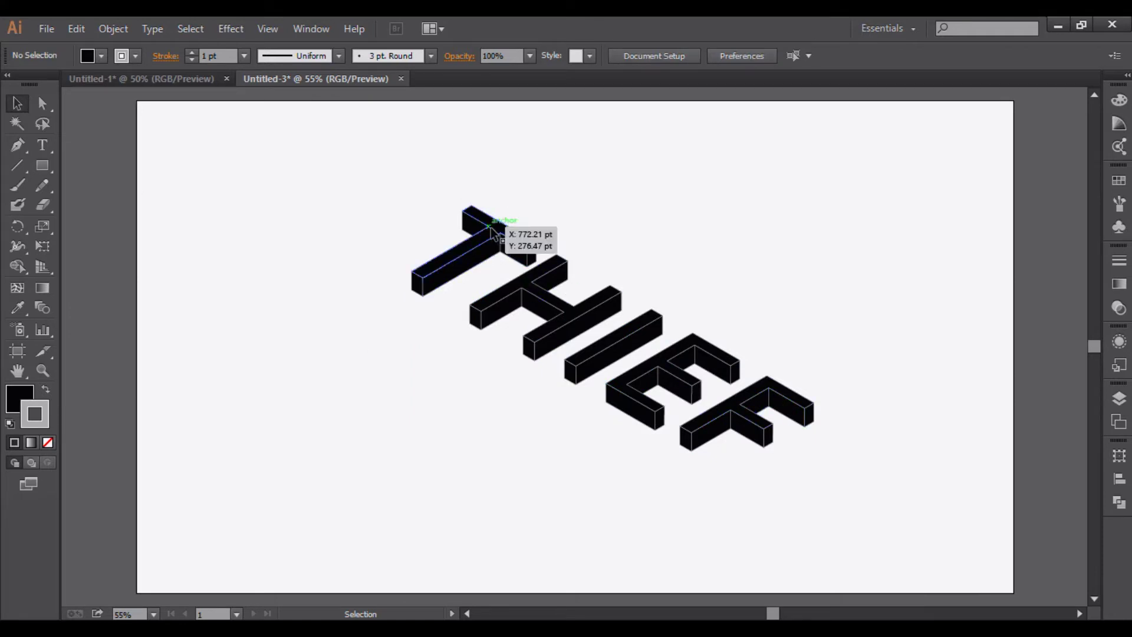
Fill the top faces of all five letters with light grey R=204 G=204 B=204
click(41, 105)
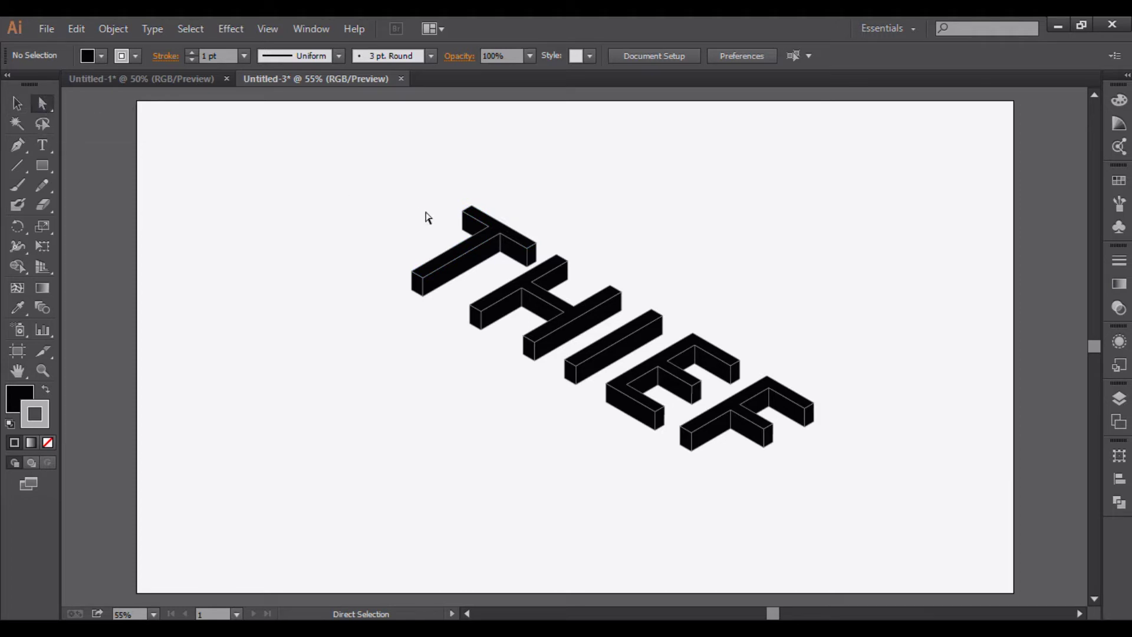
alt+click(495, 231)
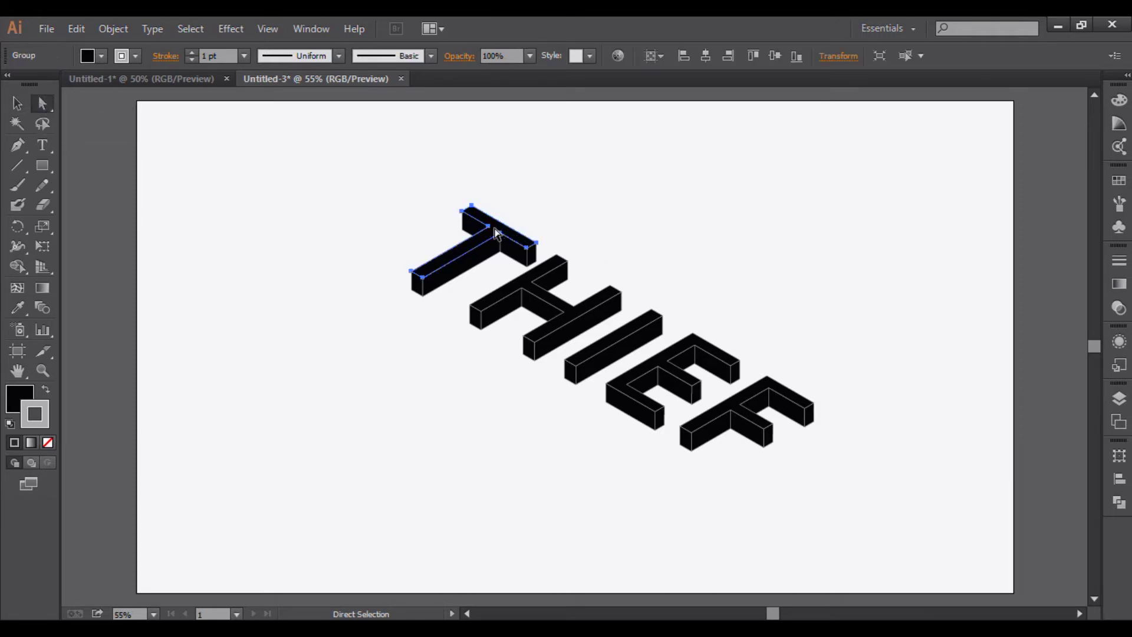
alt+shift+click(526, 287)
alt+shift+click(670, 367)
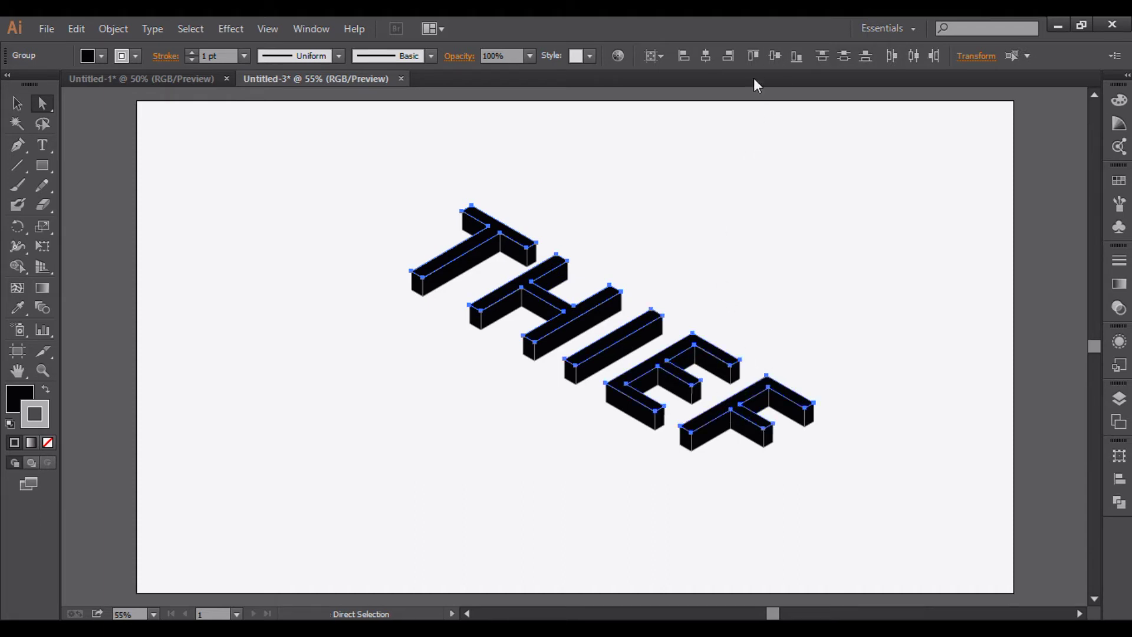
click(103, 55)
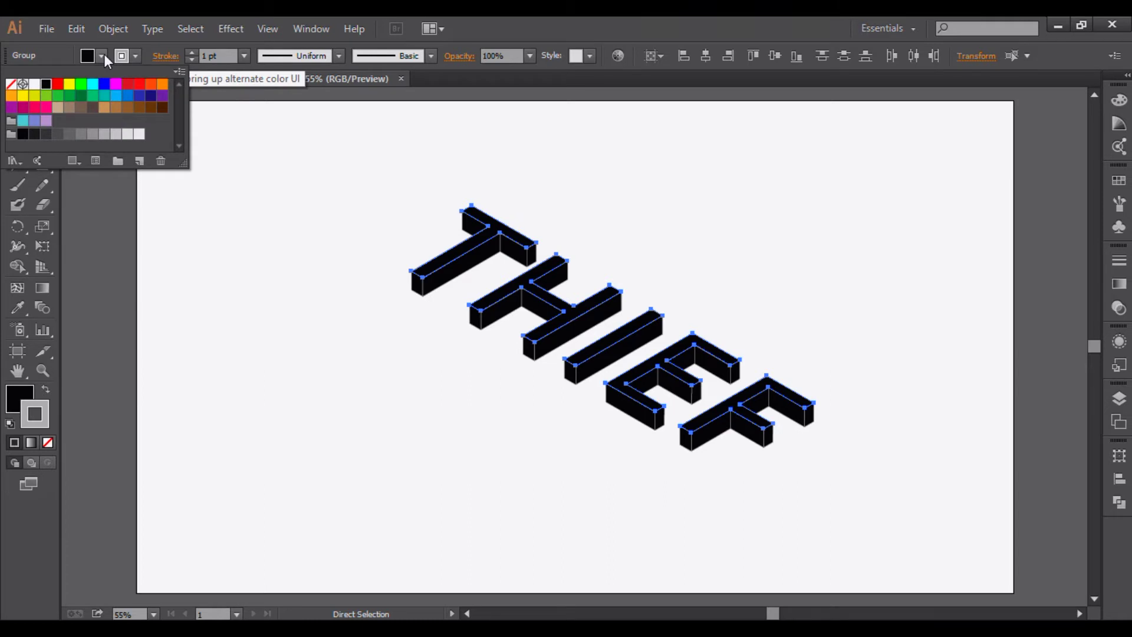
click(116, 138)
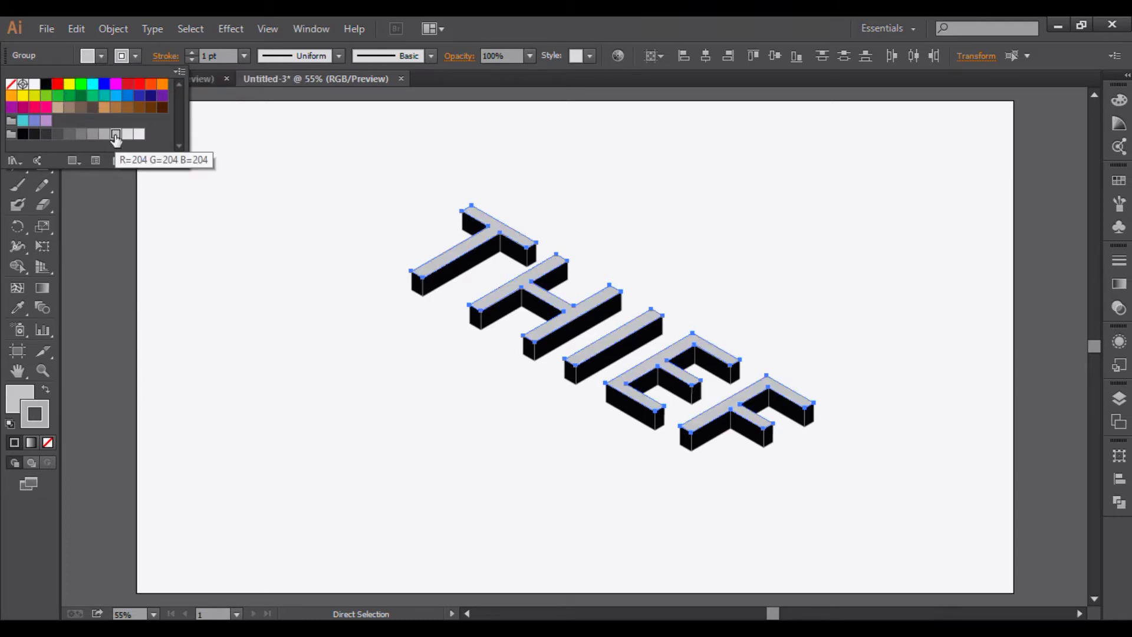
click(362, 254)
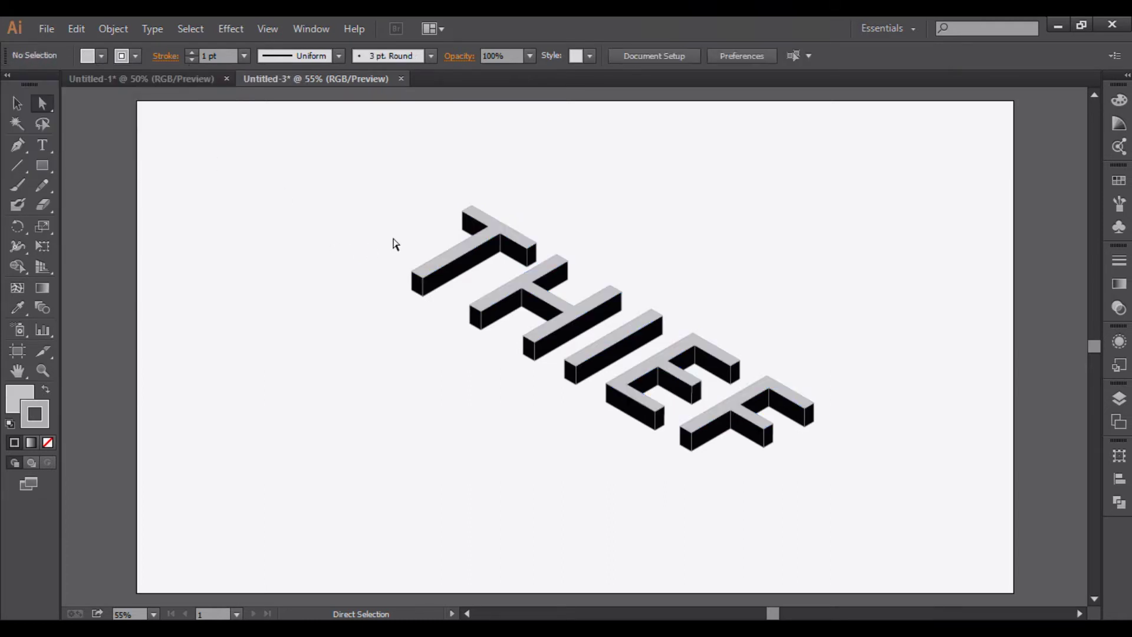
Fill the left-facing side faces of all five letters with dark grey, leaving the right-facing sides black
alt+click(474, 229)
alt+shift+click(477, 321)
shift+click(572, 373)
shift+click(623, 403)
shift+click(679, 387)
shift+click(709, 371)
shift+click(687, 436)
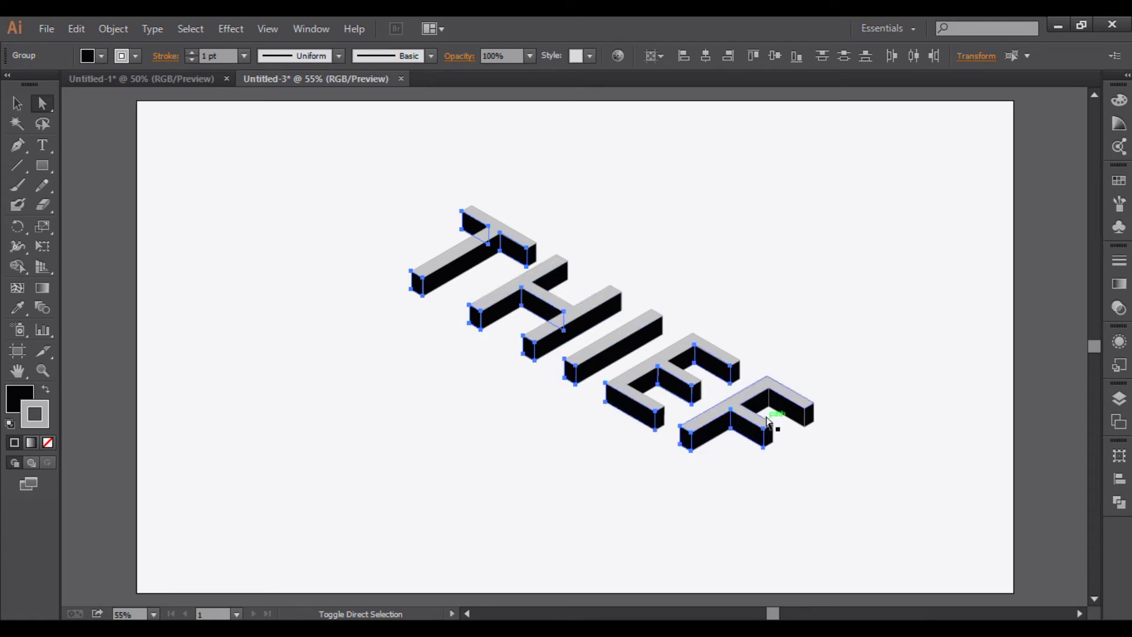
shift+click(790, 404)
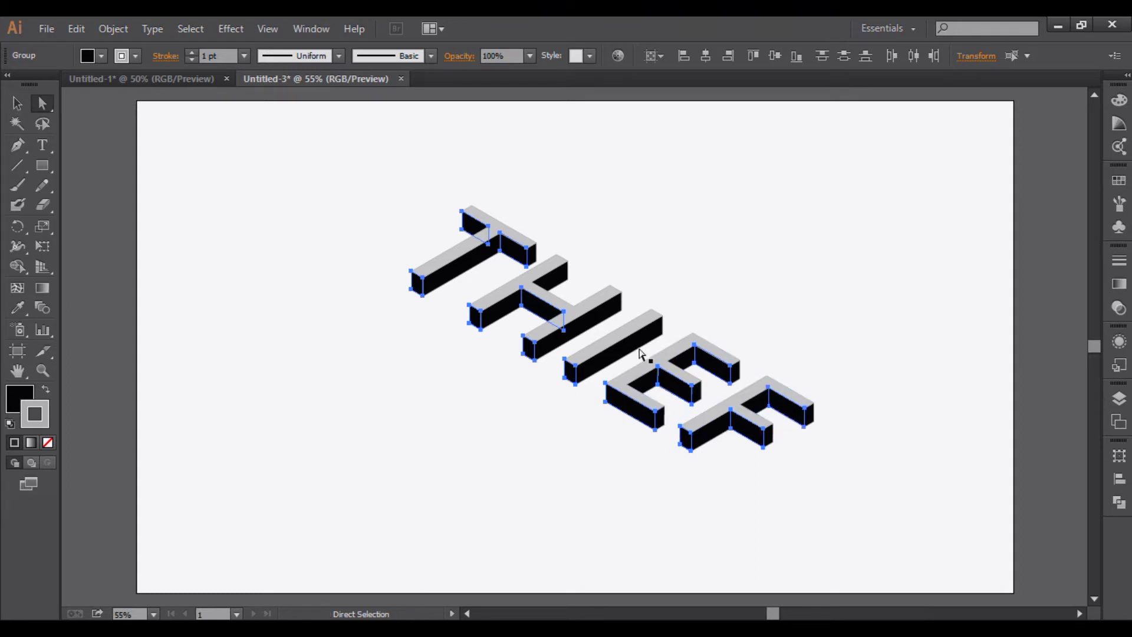
click(101, 56)
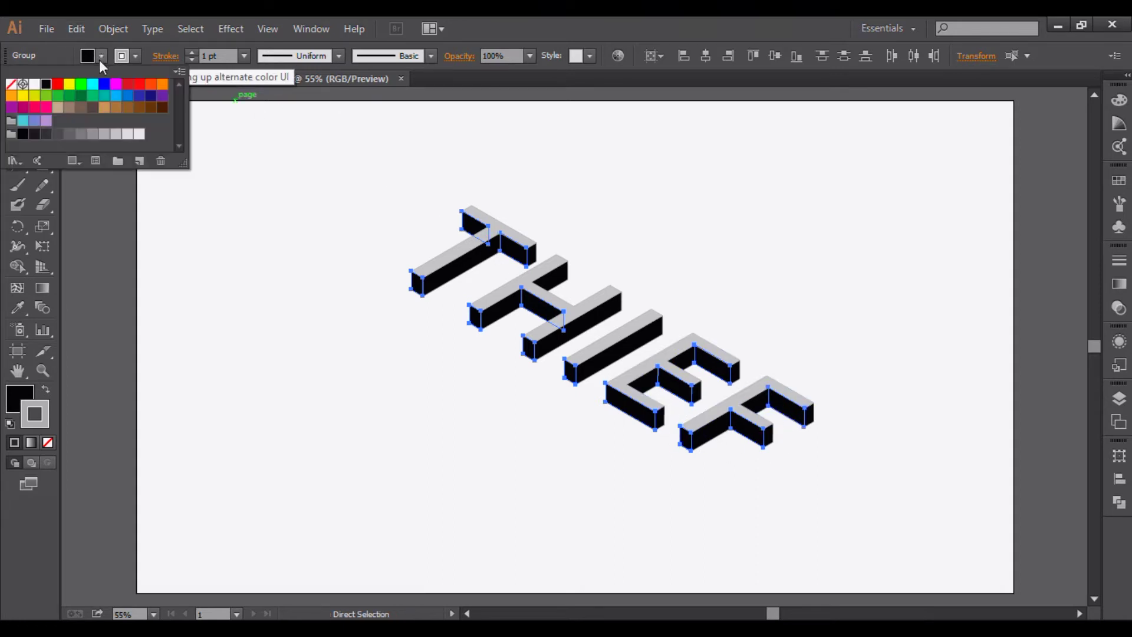
click(69, 140)
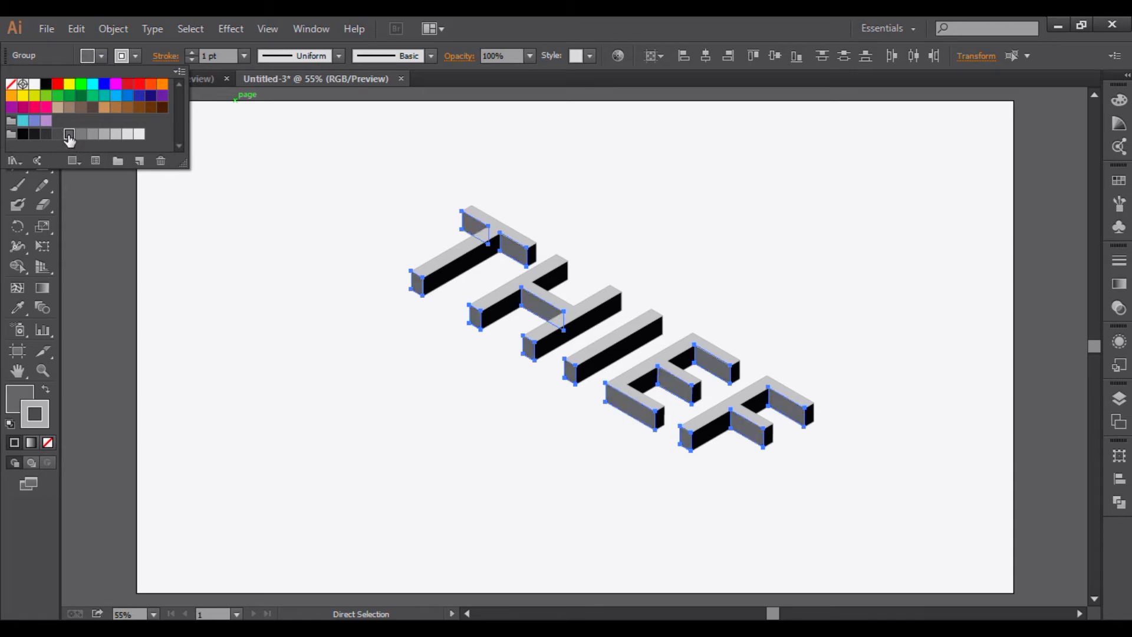
click(402, 368)
click(407, 367)
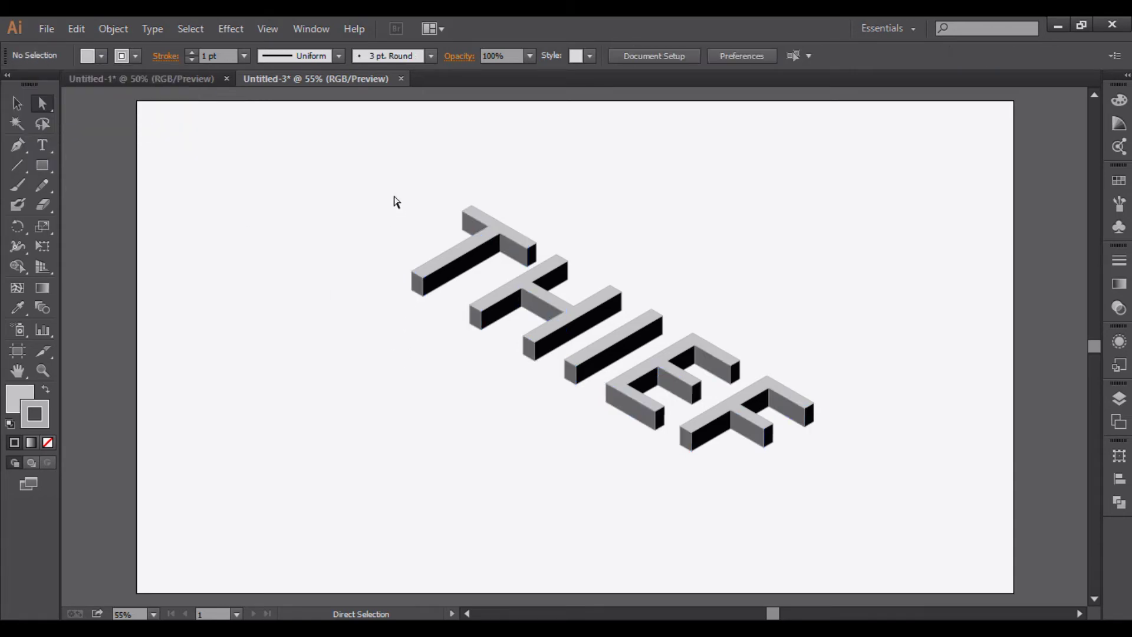
Ungroup all the faces of the extruded THIEF lettering
drag(361, 175, 892, 493)
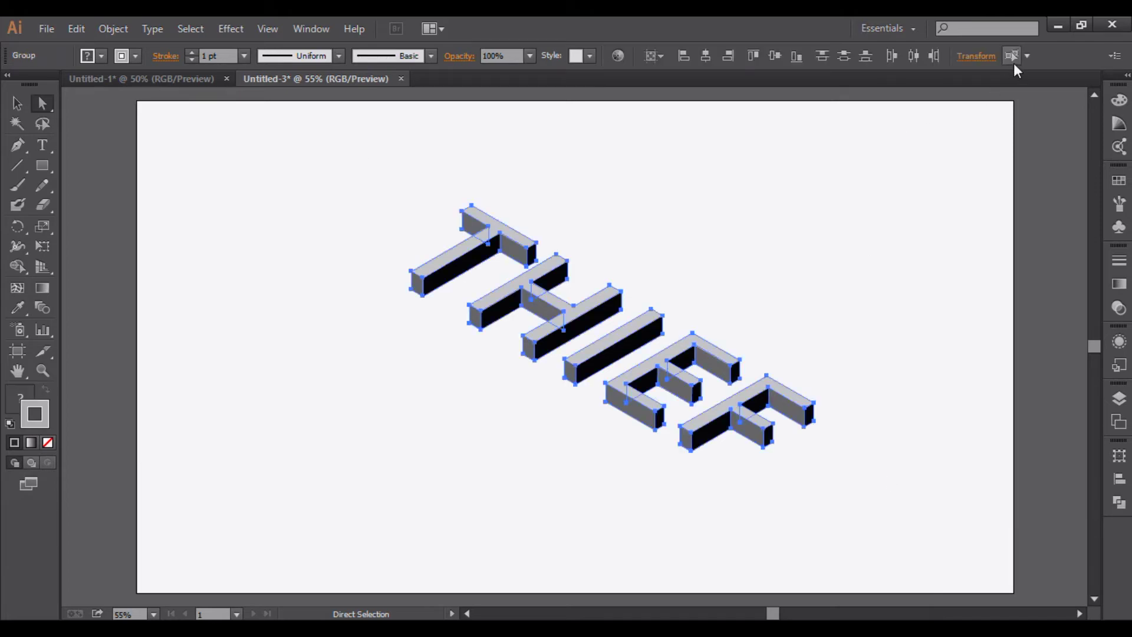
right_click(546, 275)
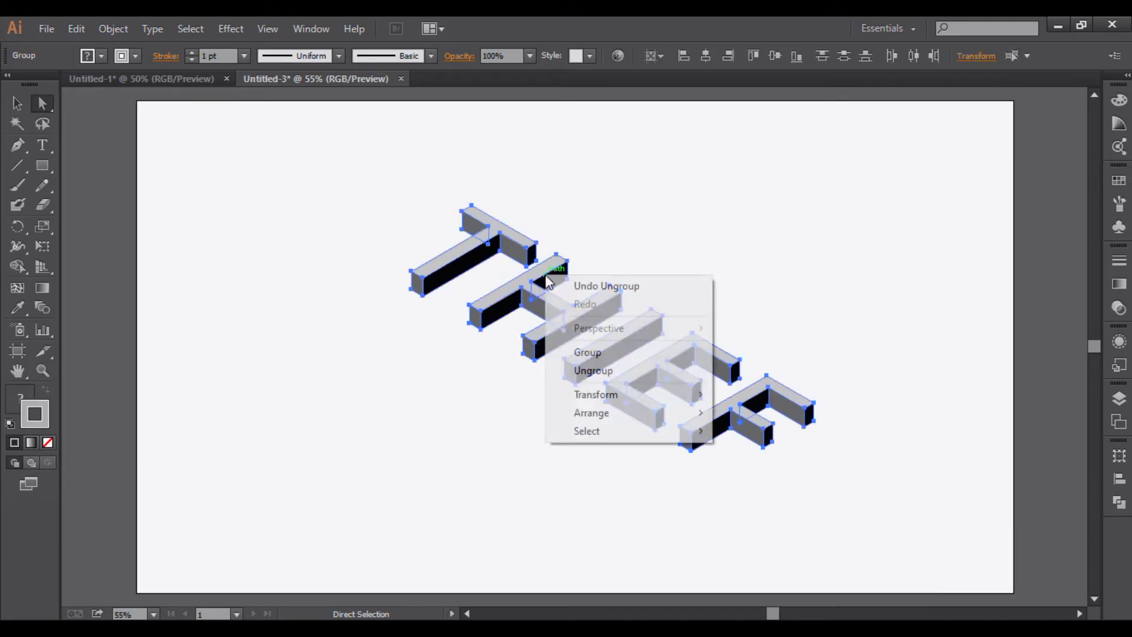
click(613, 371)
right_click(546, 277)
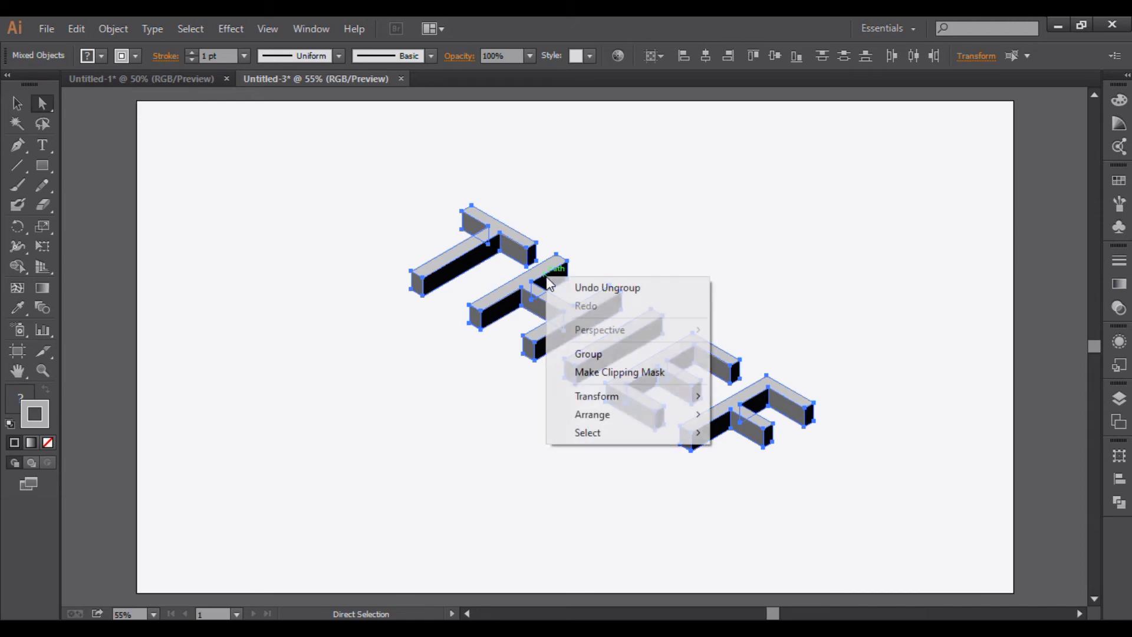
click(503, 406)
Select all top faces sharing the T's light grey appearance and group them
click(496, 246)
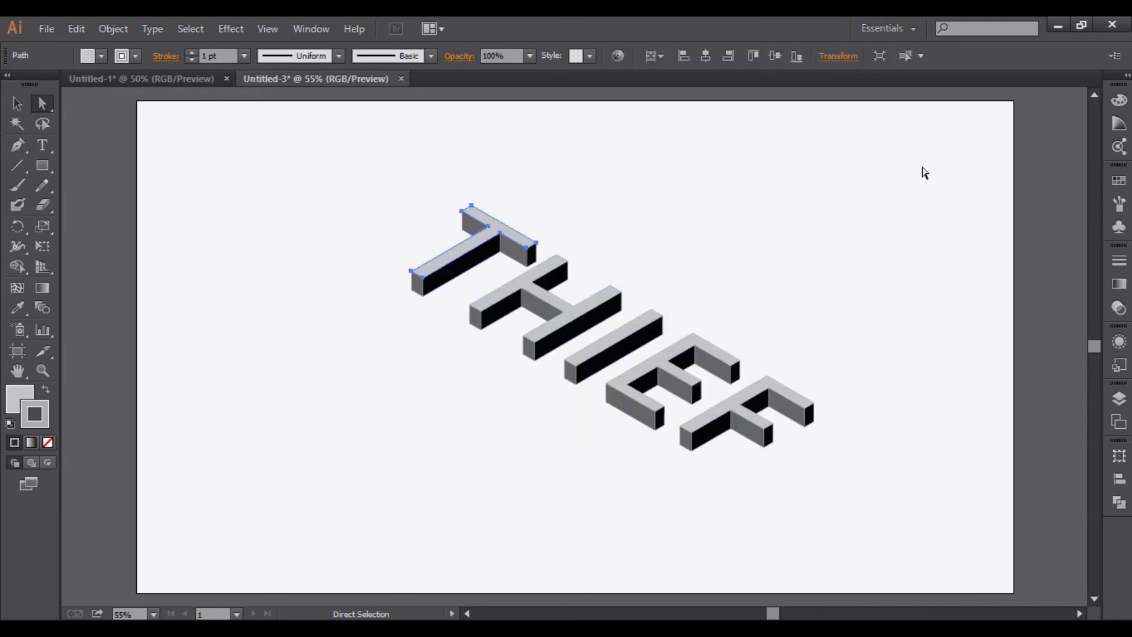
click(905, 56)
right_click(475, 242)
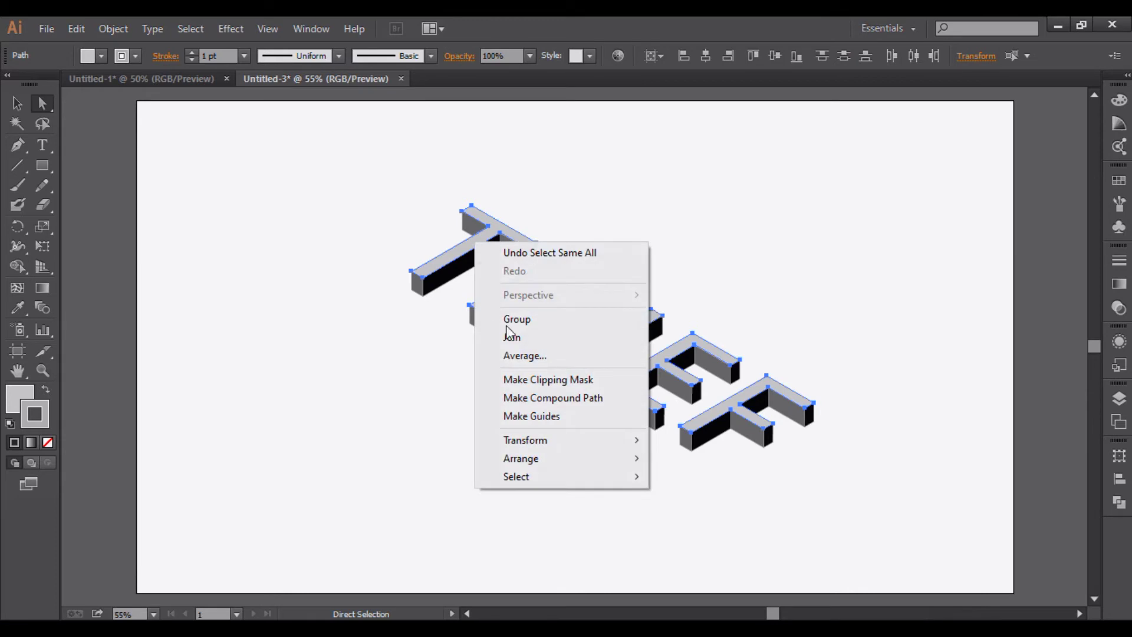
click(507, 320)
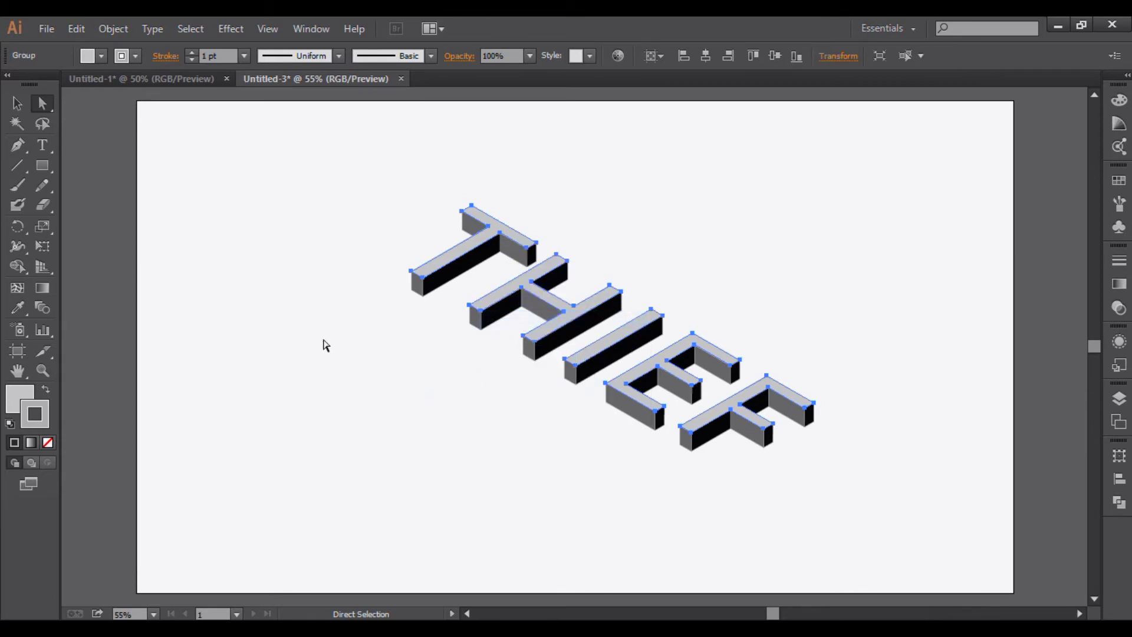
click(302, 328)
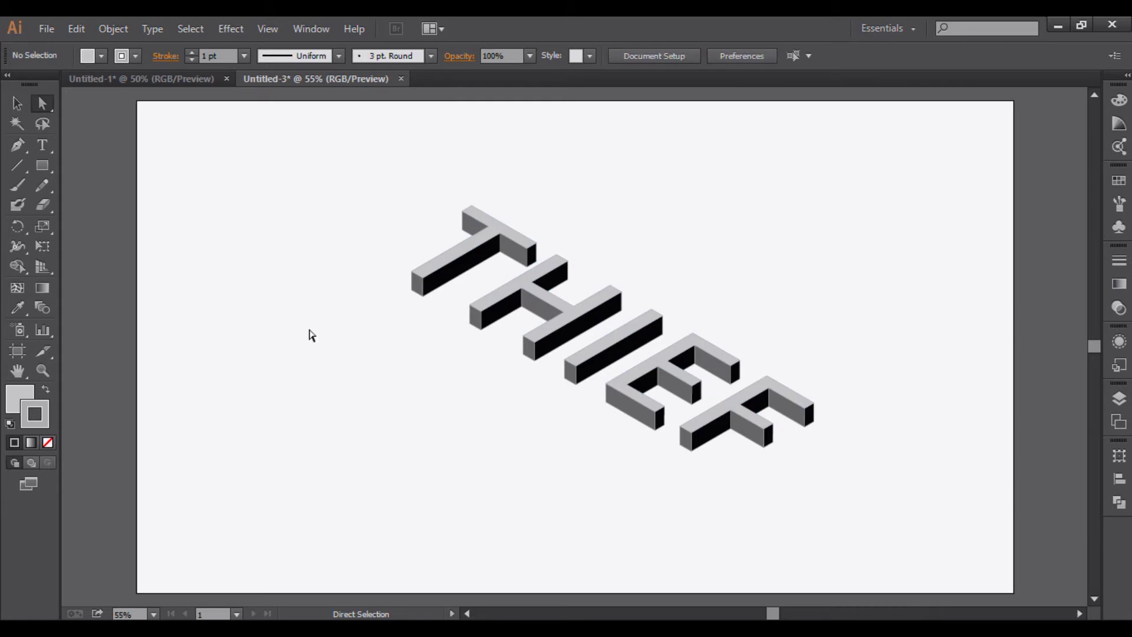
Duplicate the T stem's small end face into the empty area above the lettering and delete the copy's two right anchor points
click(417, 287)
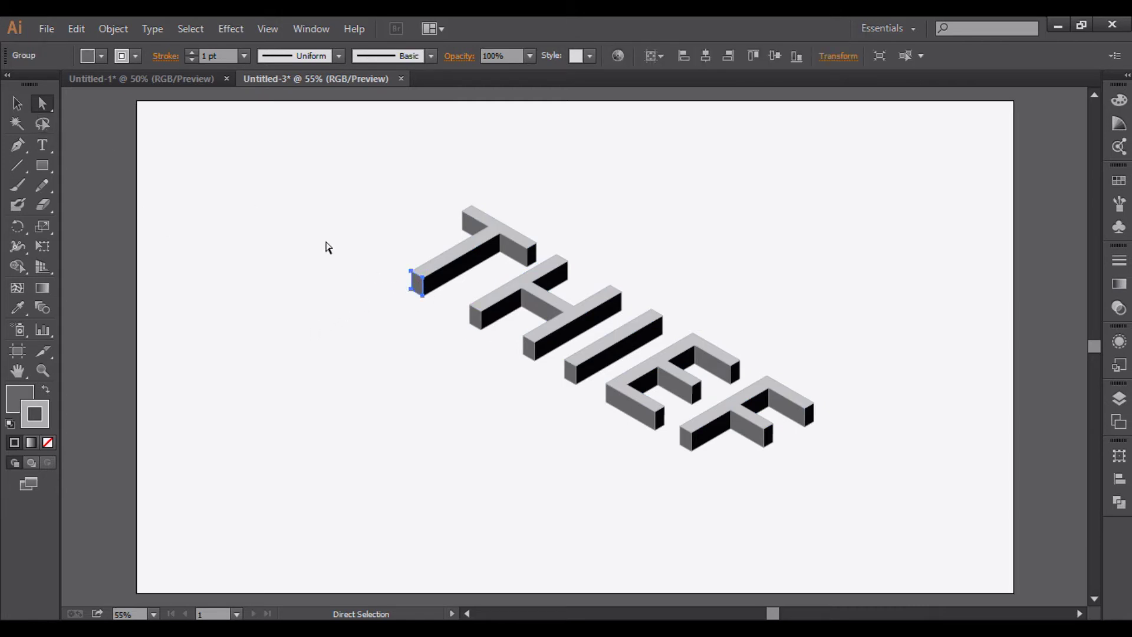
click(16, 103)
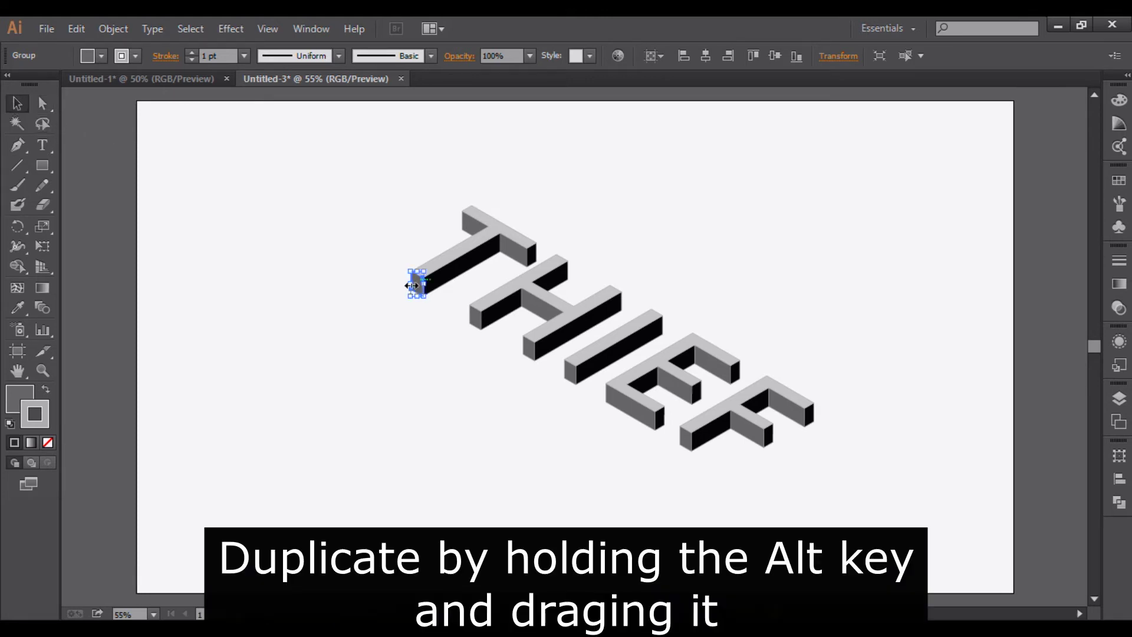
drag(419, 288, 642, 221)
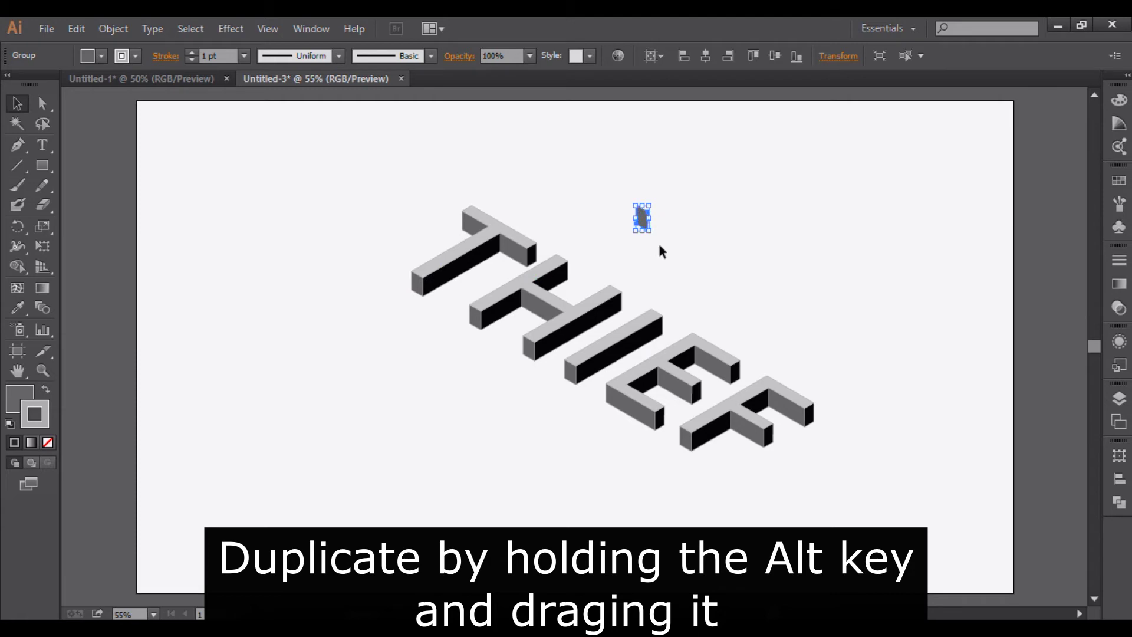
click(41, 103)
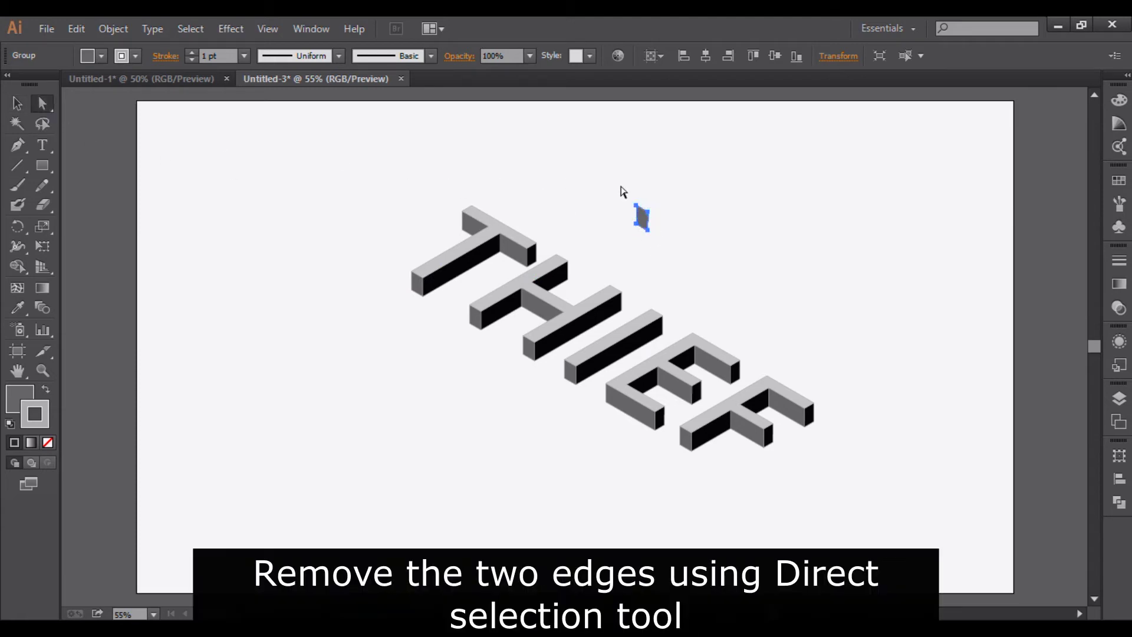
drag(655, 196, 647, 248)
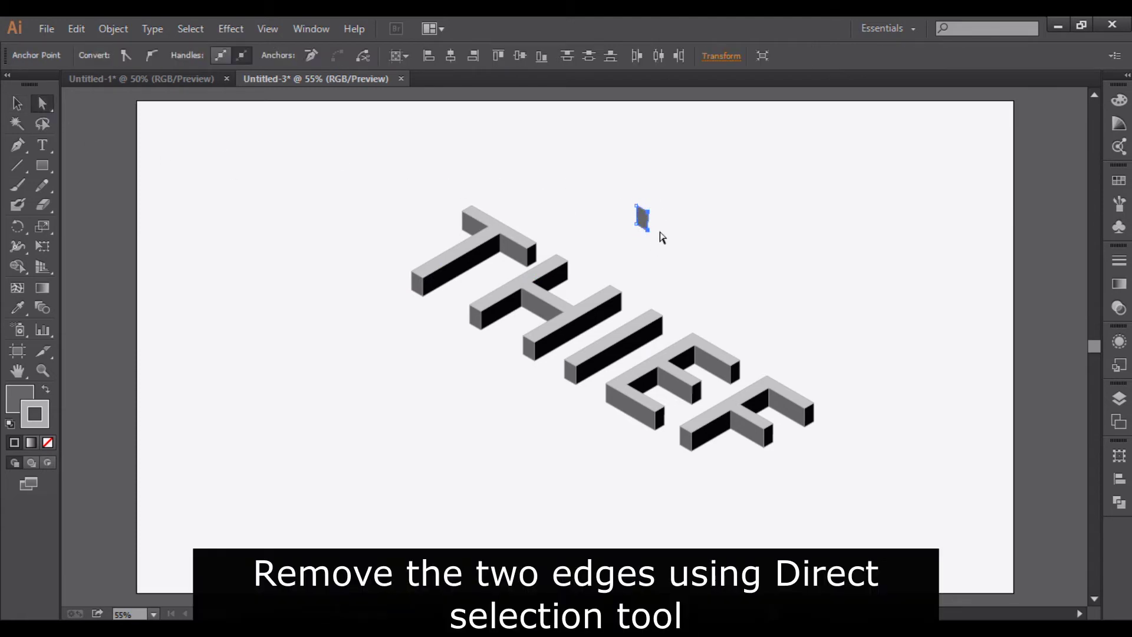
key(Delete)
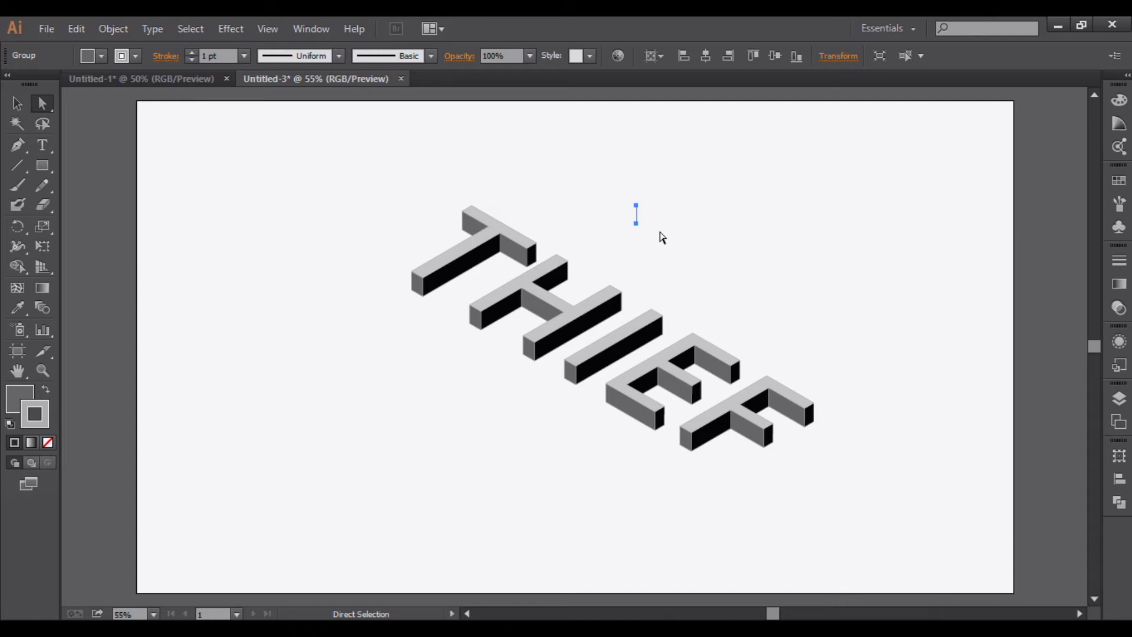
Copy the height value of the remaining vertical edge, then deselect it
click(846, 55)
click(781, 104)
drag(781, 105, 805, 104)
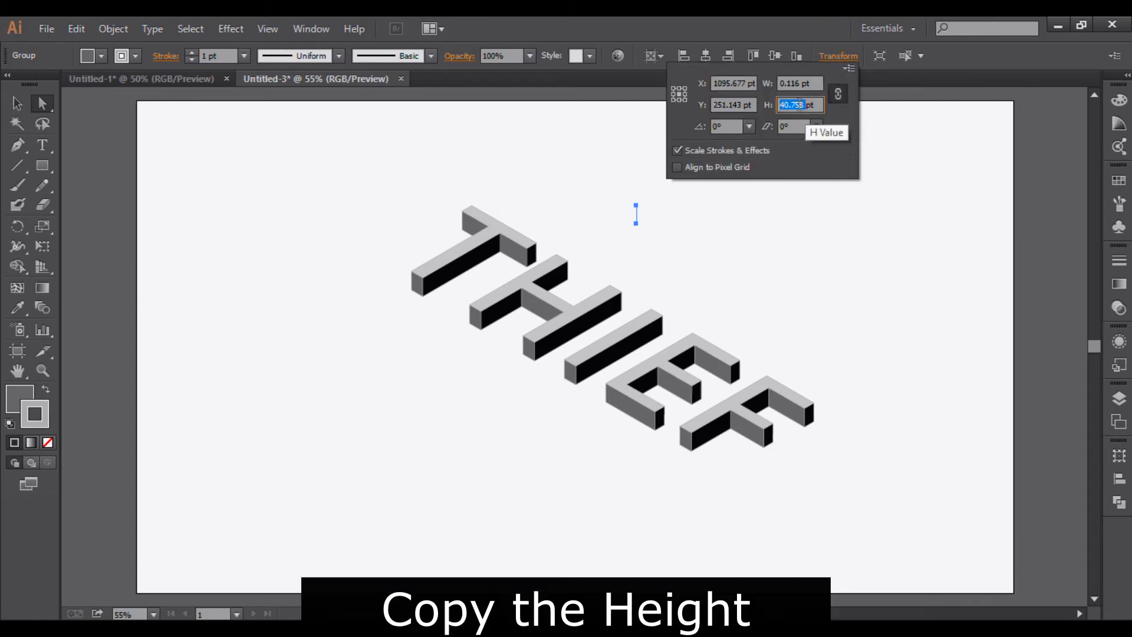
right_click(799, 104)
click(832, 157)
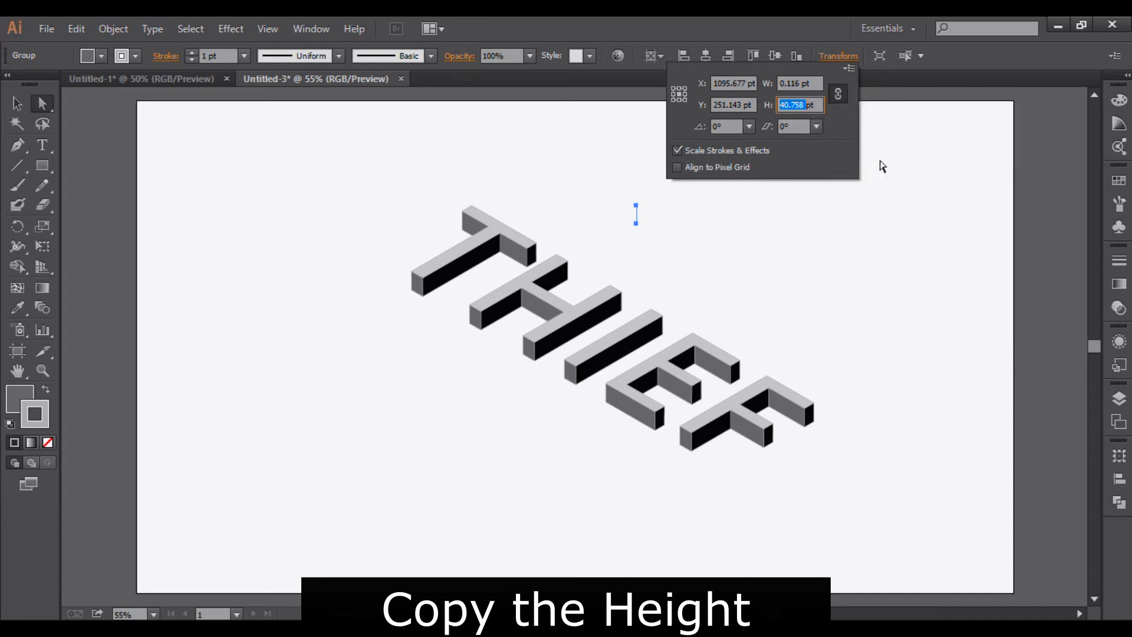
click(657, 224)
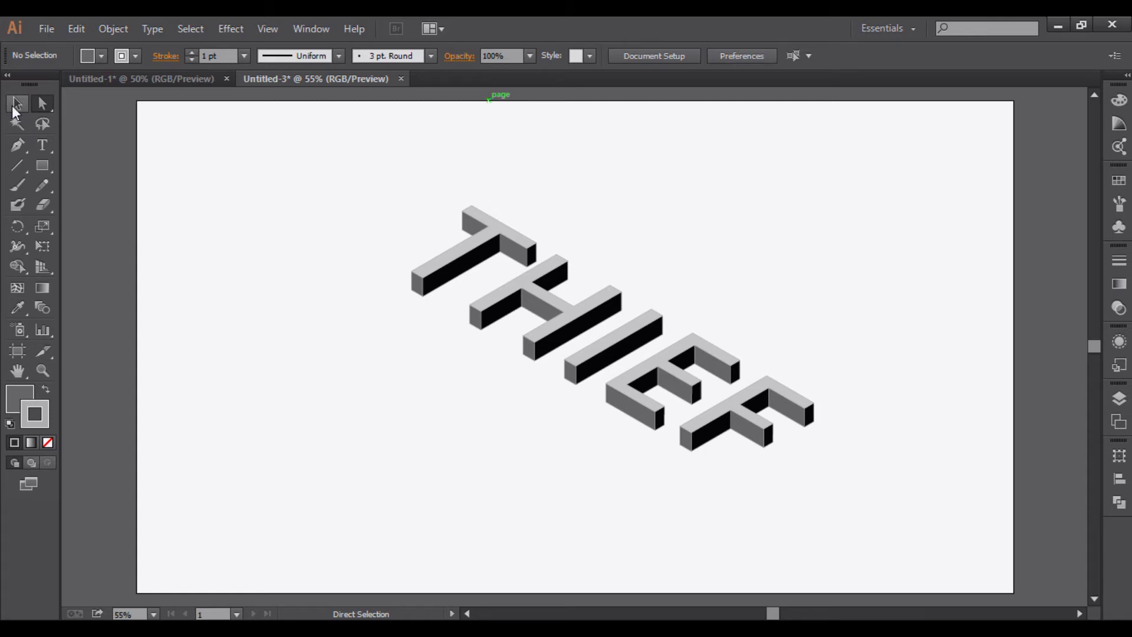
Make a moved copy of the grouped top faces, offset 0 pt horizontally and 40.758 pt vertically
click(17, 106)
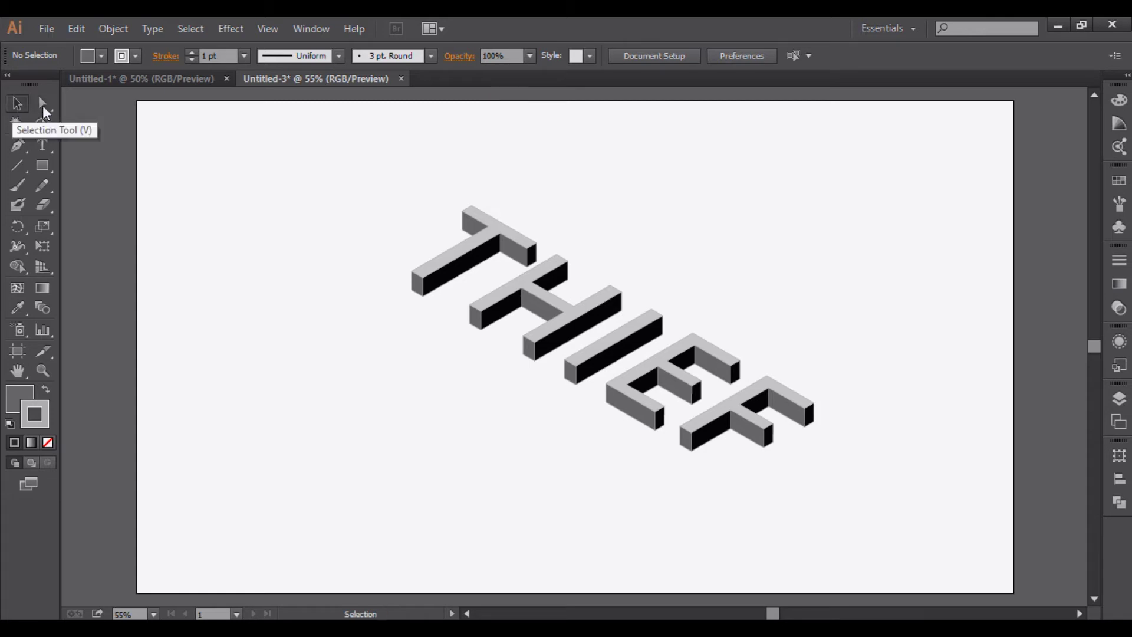
click(500, 235)
right_click(500, 232)
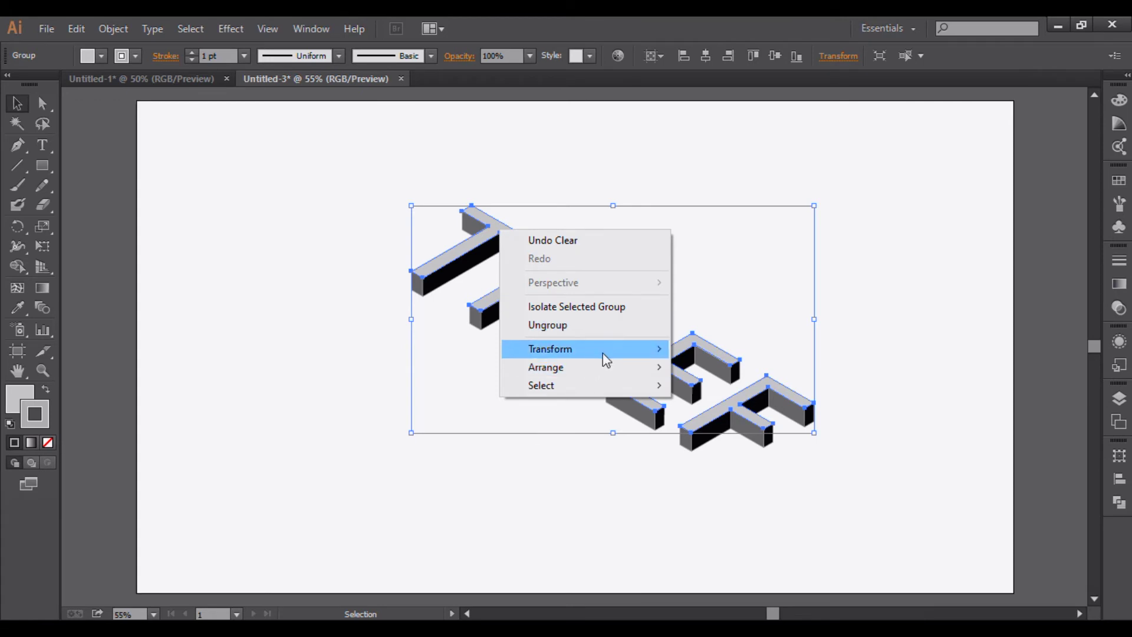
mouse_move(603, 351)
click(724, 372)
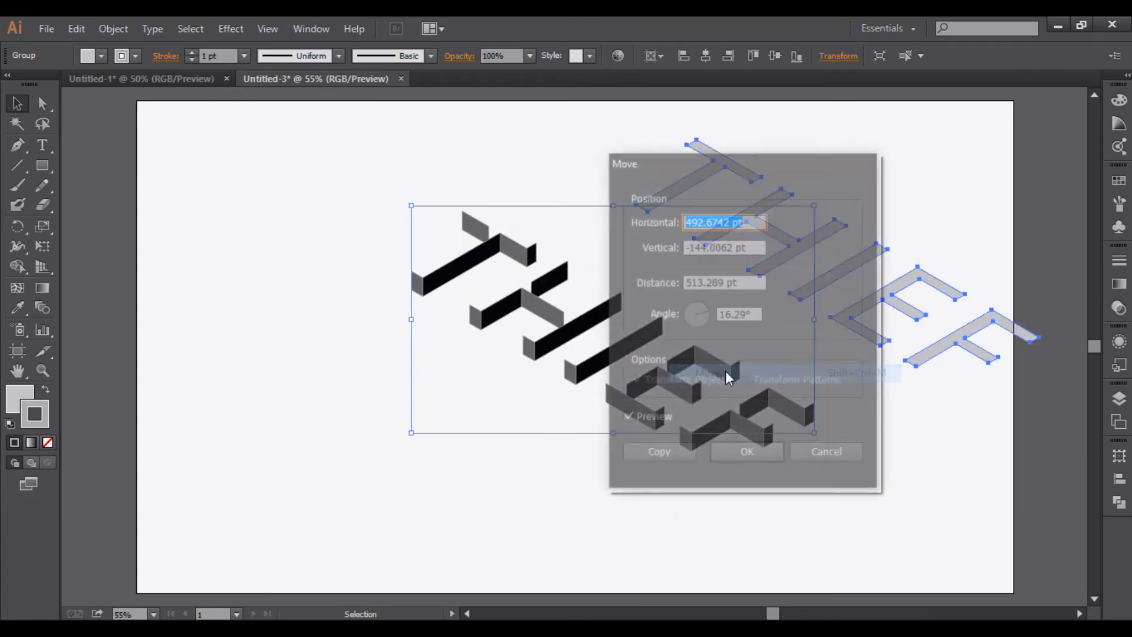
text(0)
drag(735, 245, 686, 258)
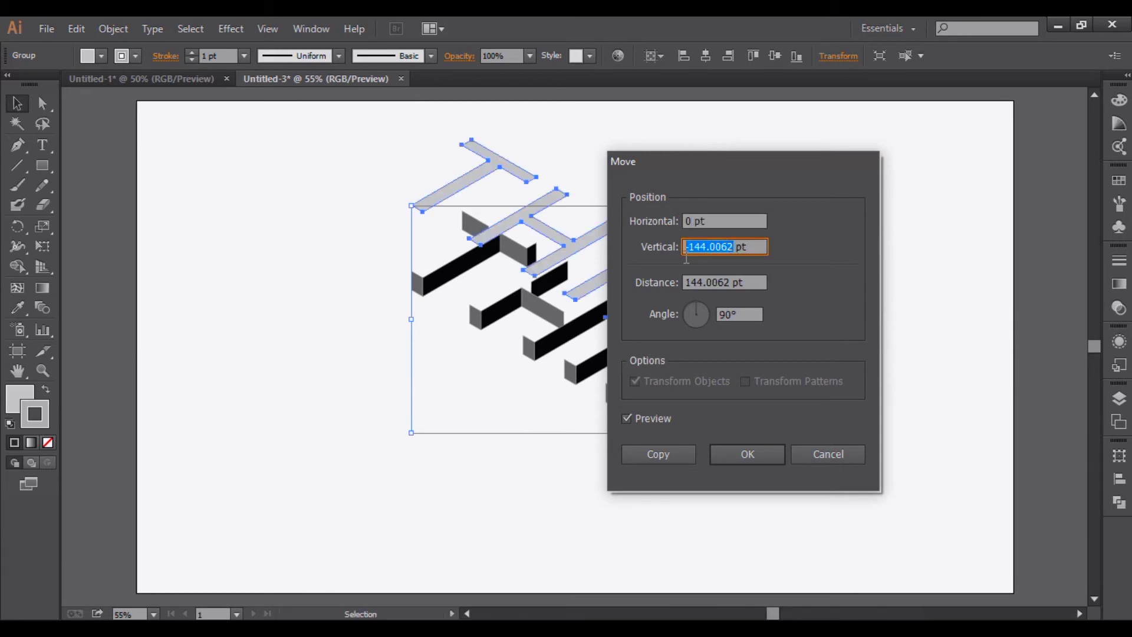
text(40.758)
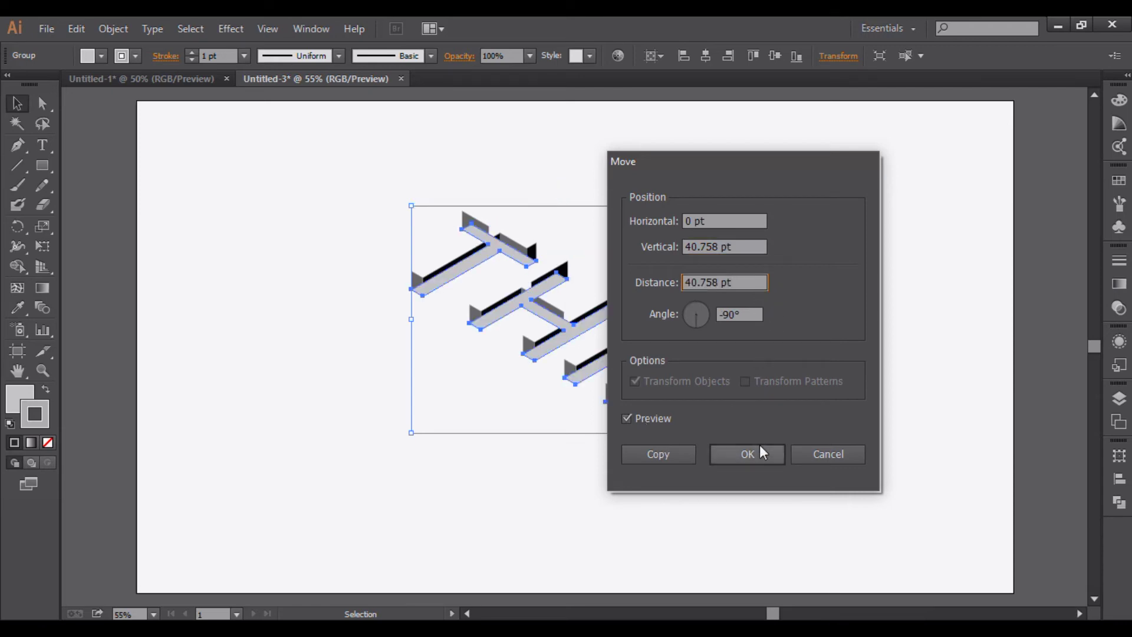
click(663, 455)
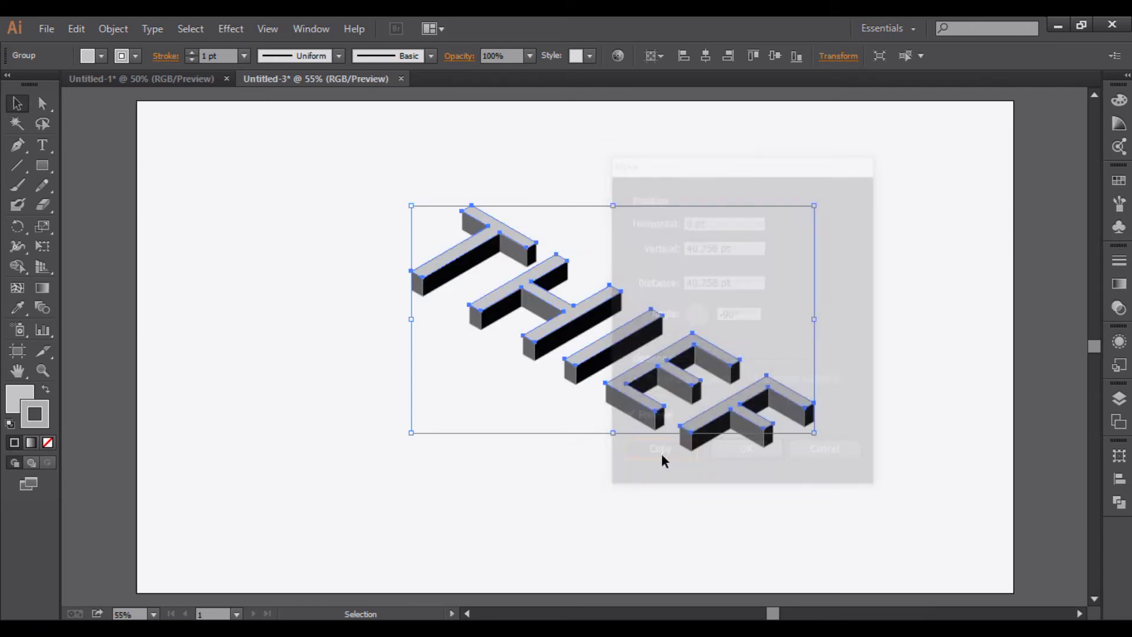
Send the copied letter faces to the back and fill them with a very dark grey
right_click(575, 338)
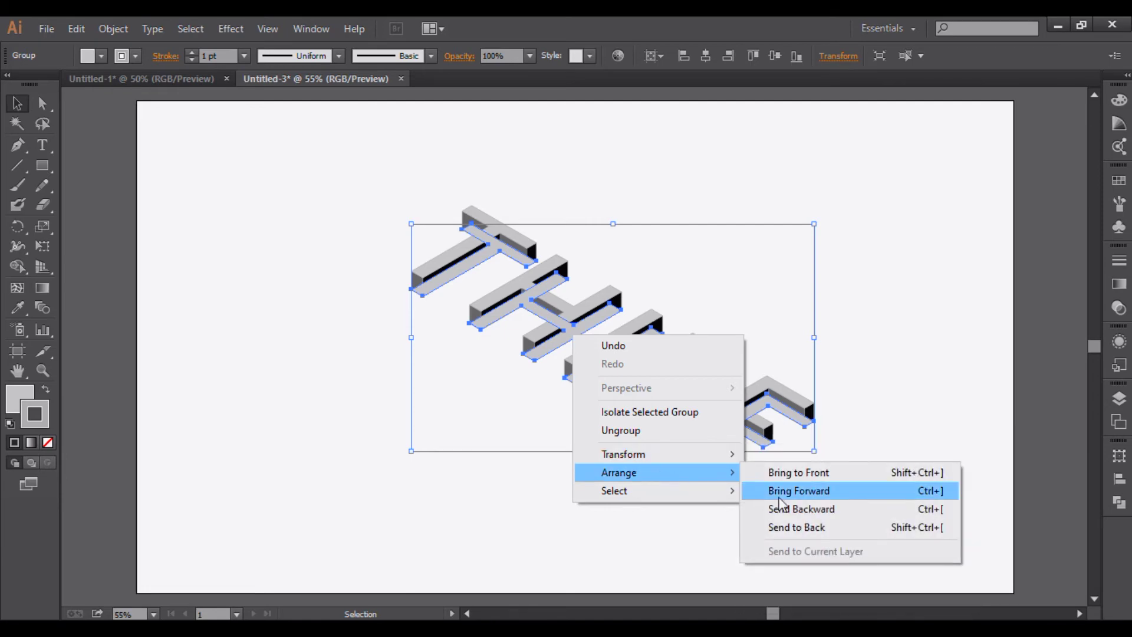
click(817, 527)
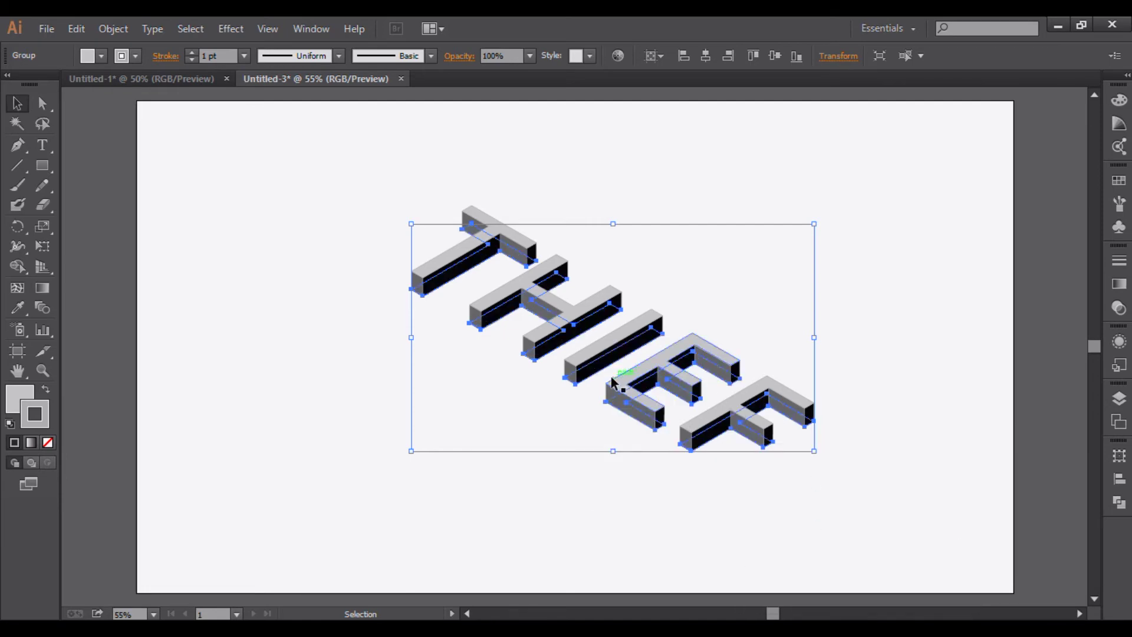
click(101, 56)
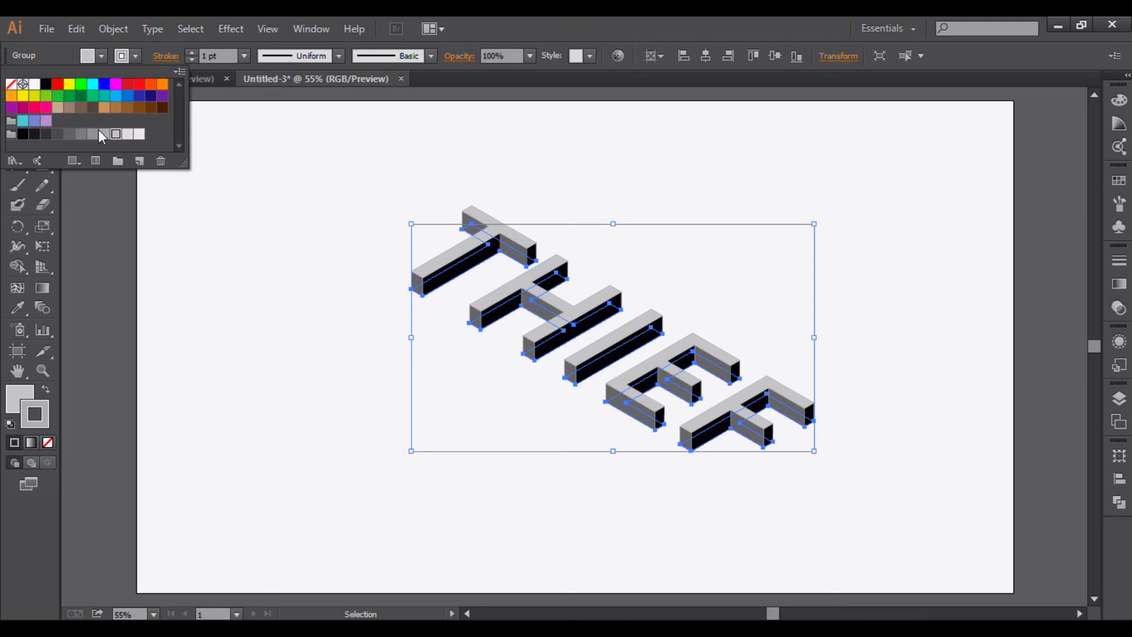
click(35, 135)
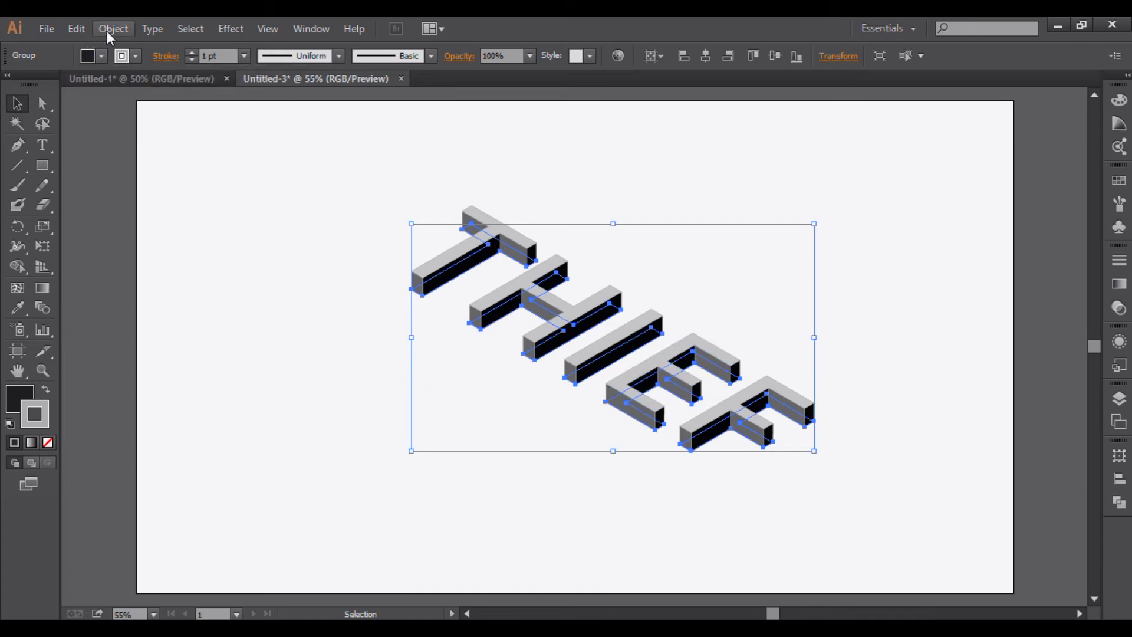
Apply a Transform effect to the dark letter copy with 200 copies, each moved 0.1 pt horizontally and 0 pt vertically
click(221, 35)
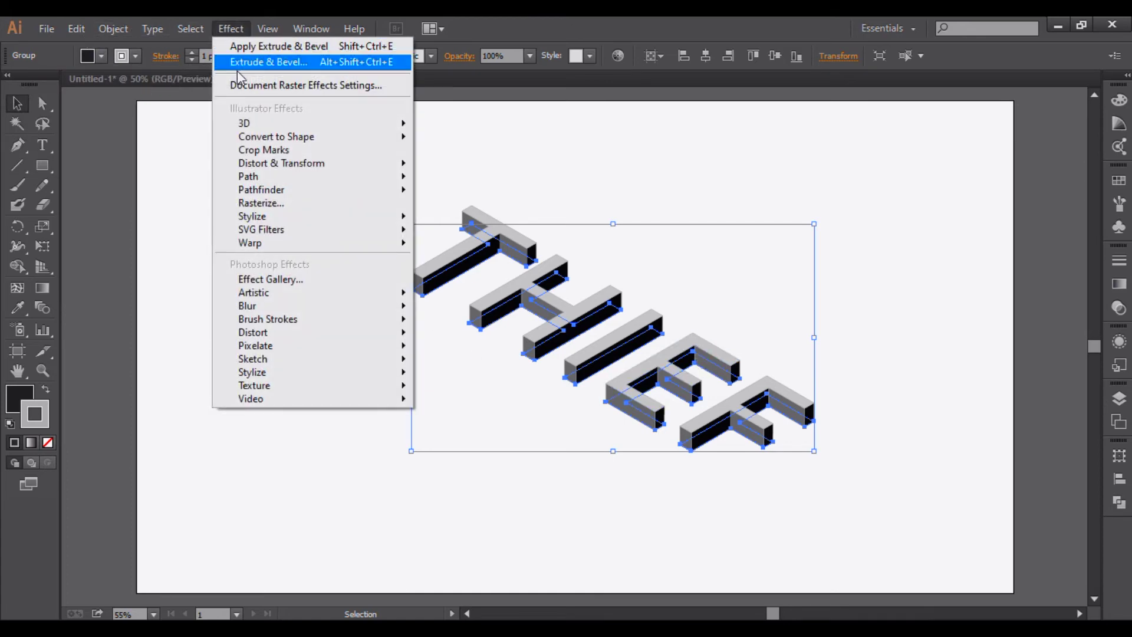
mouse_move(328, 168)
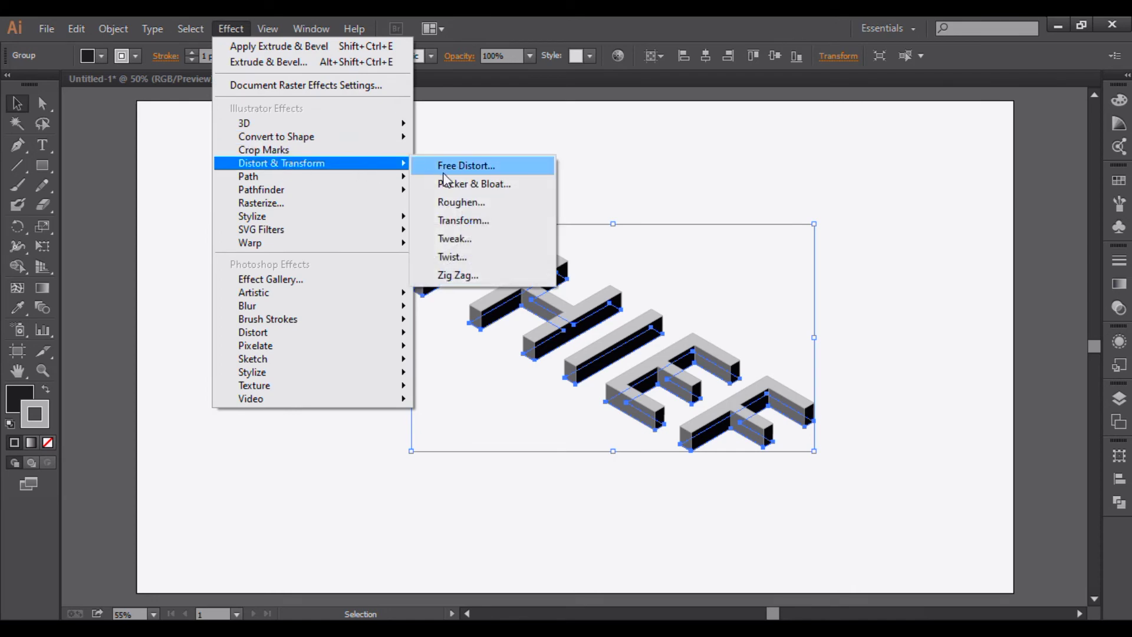
click(463, 220)
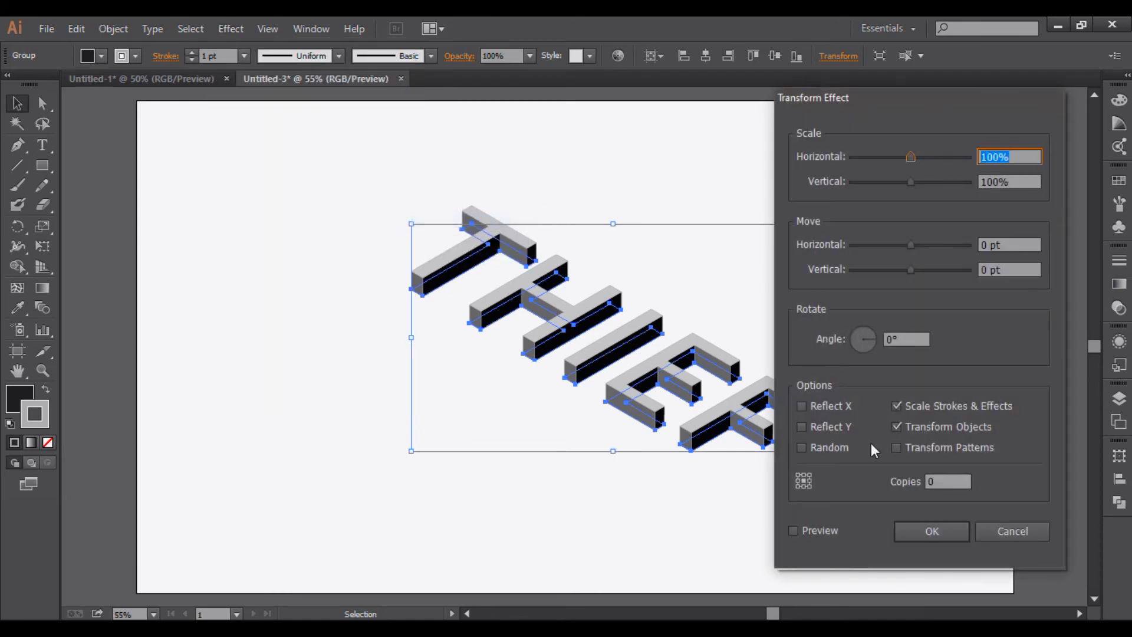
click(947, 482)
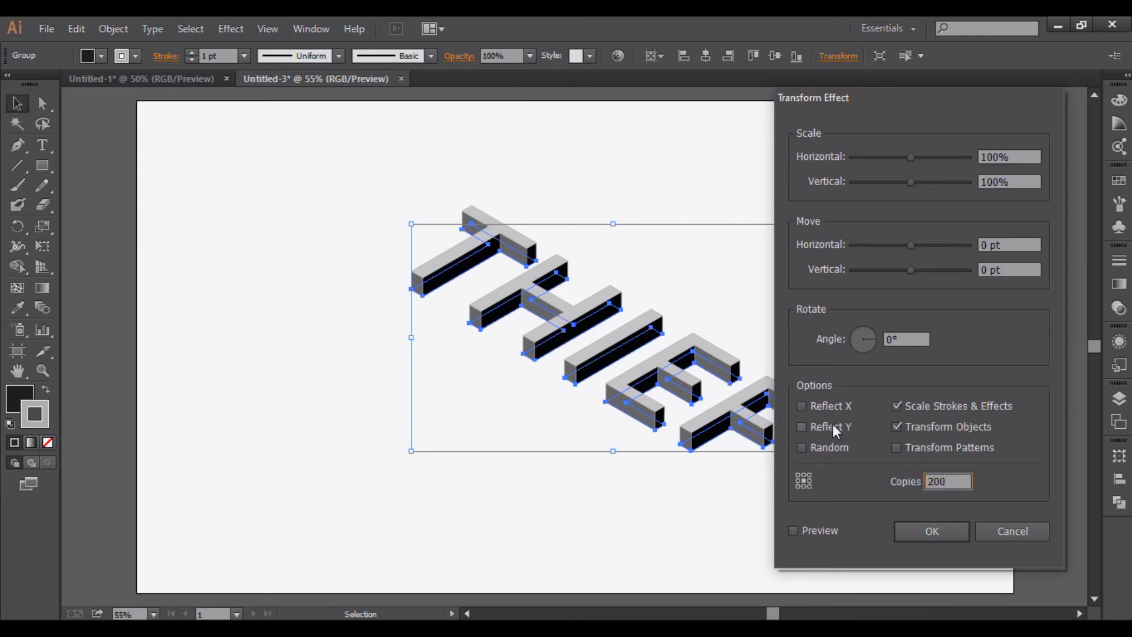
click(829, 530)
click(988, 246)
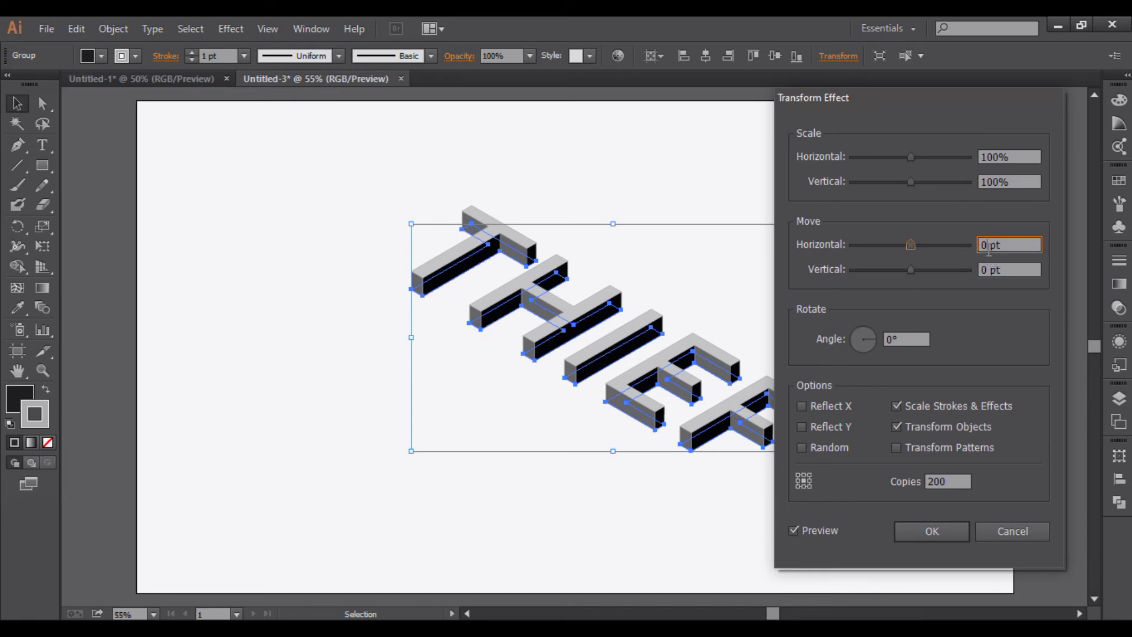
text(.1)
click(1027, 266)
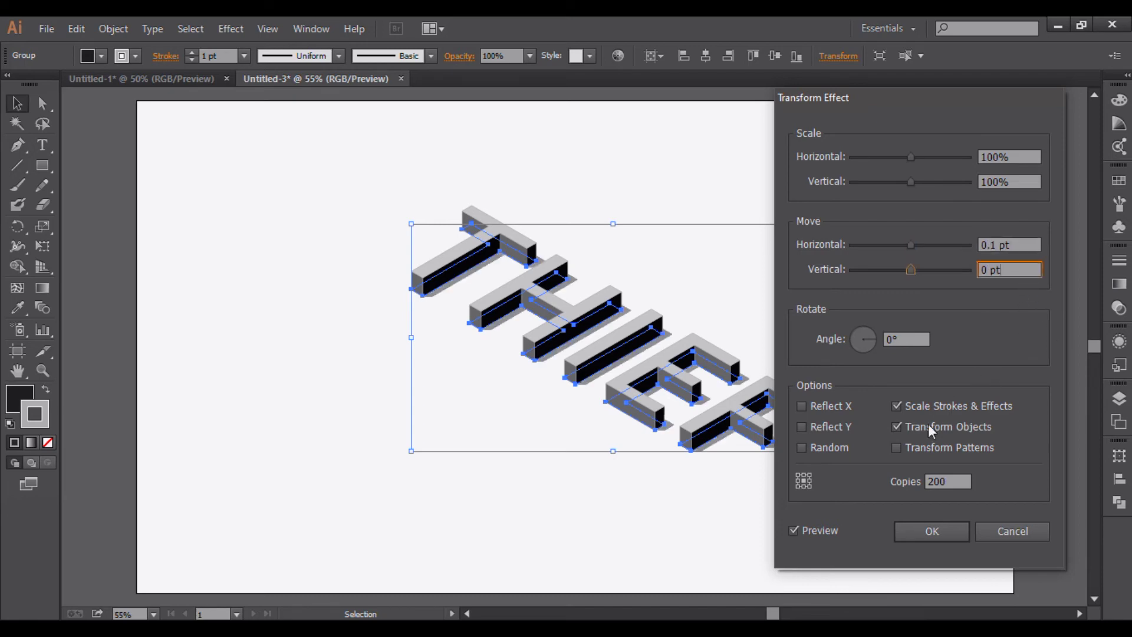
click(937, 533)
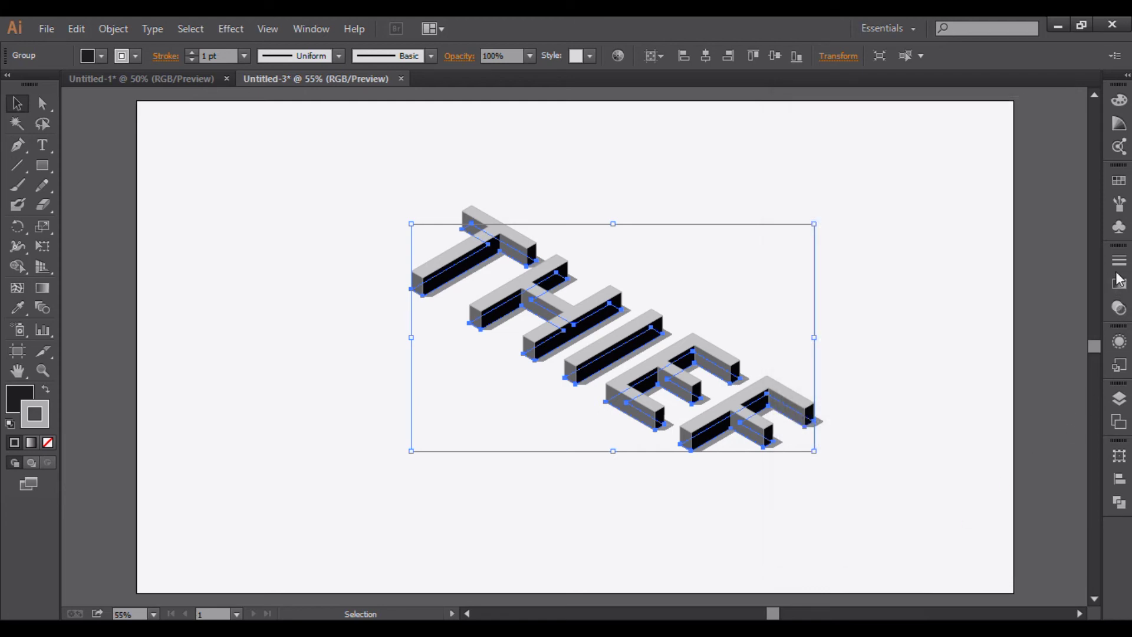
Lower the shadow group's opacity to 40% and deselect it
click(1119, 308)
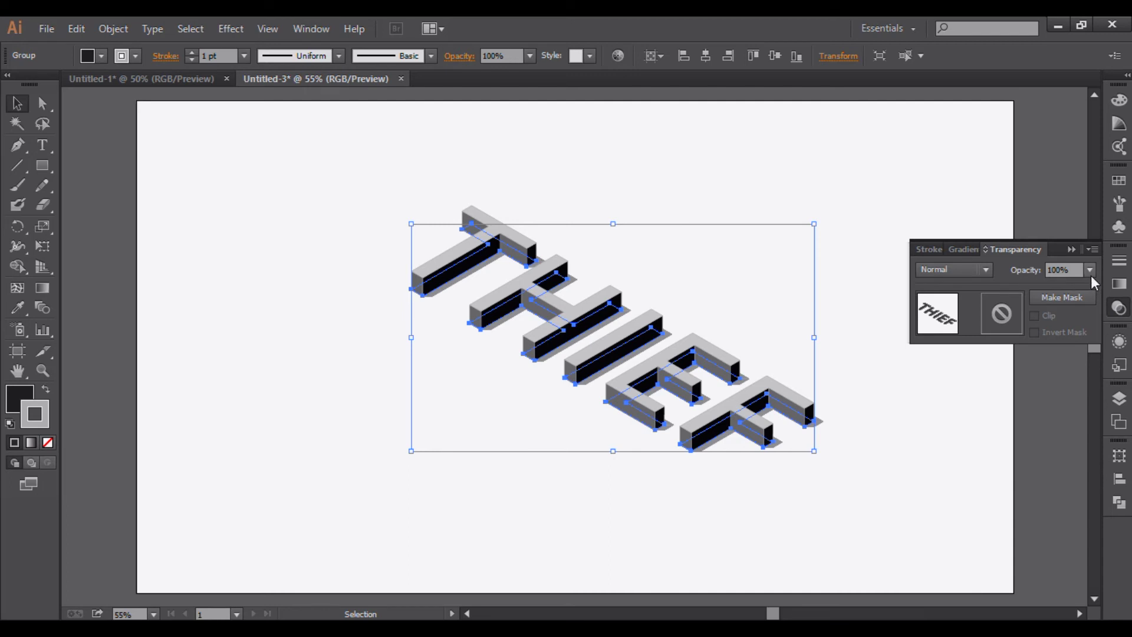
click(1089, 273)
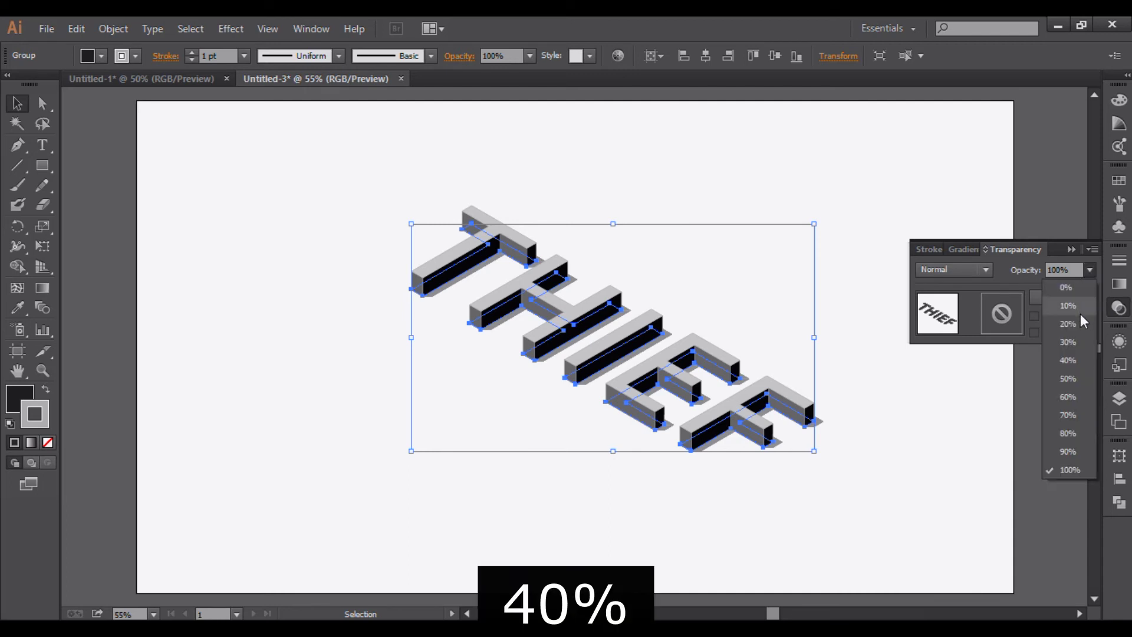
click(1079, 377)
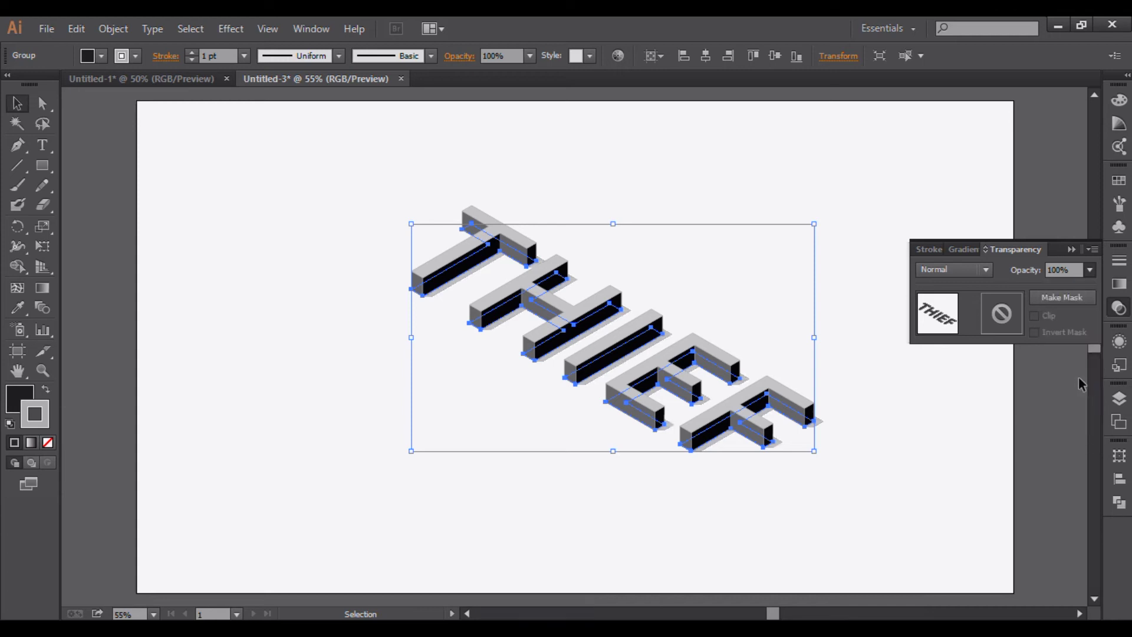
click(1089, 271)
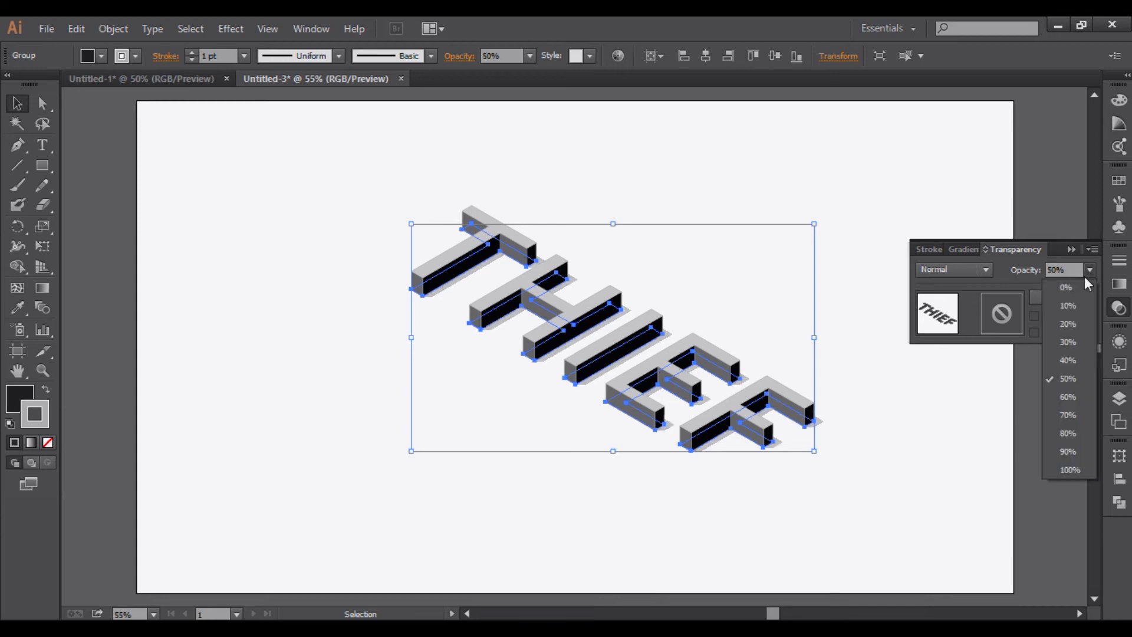
click(1078, 360)
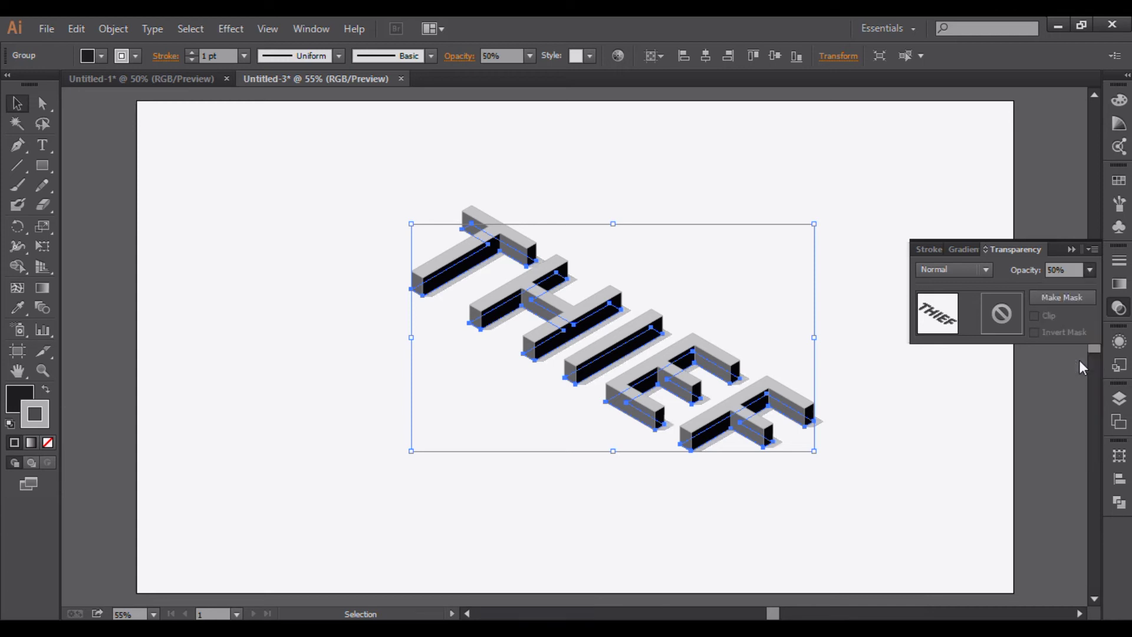
click(1119, 307)
click(952, 384)
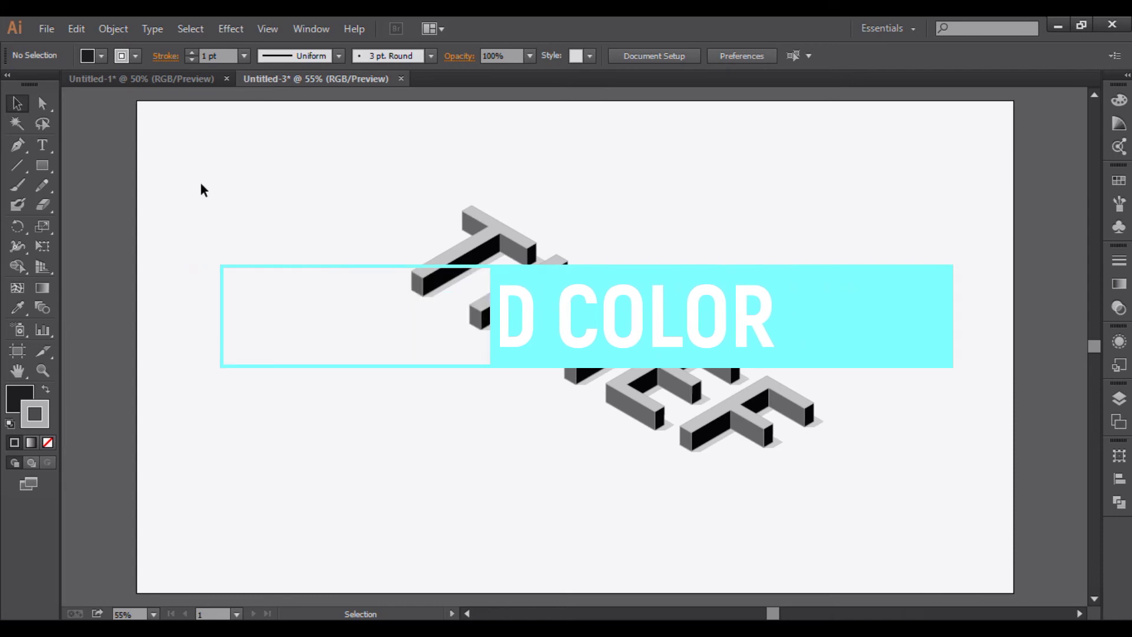
Place the colour palette image color6.png from the Downloads folder over the artboard's right edge
click(50, 27)
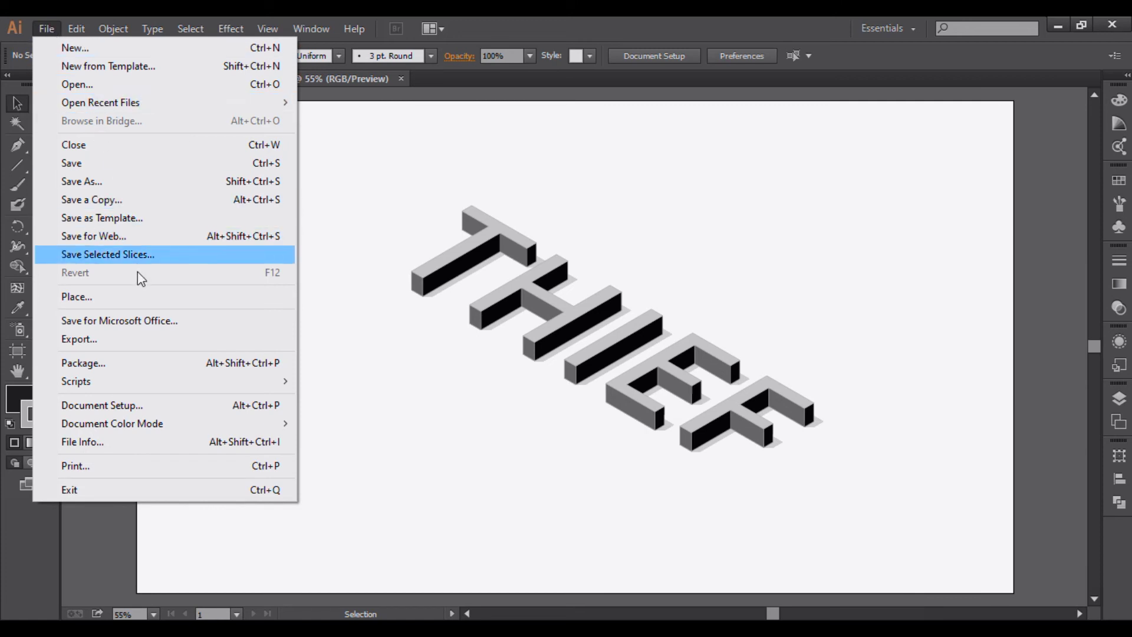
click(140, 299)
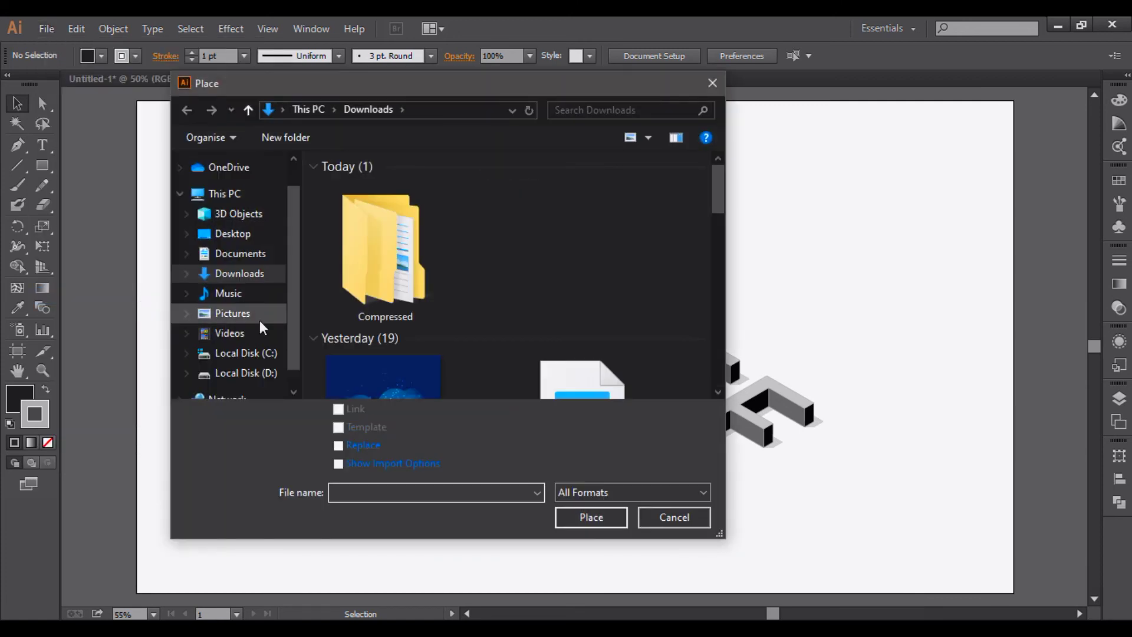
scroll(429, 301, down, 3)
scroll(429, 301, down, 6)
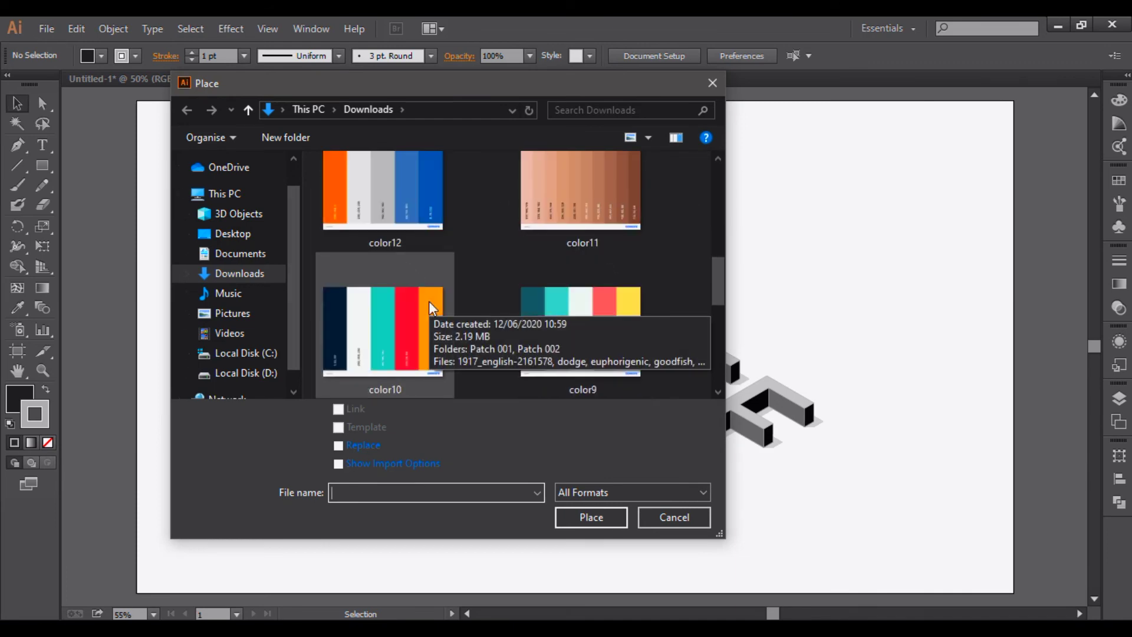
scroll(540, 289, up, 1)
scroll(540, 289, up, 2)
scroll(540, 289, down, 9)
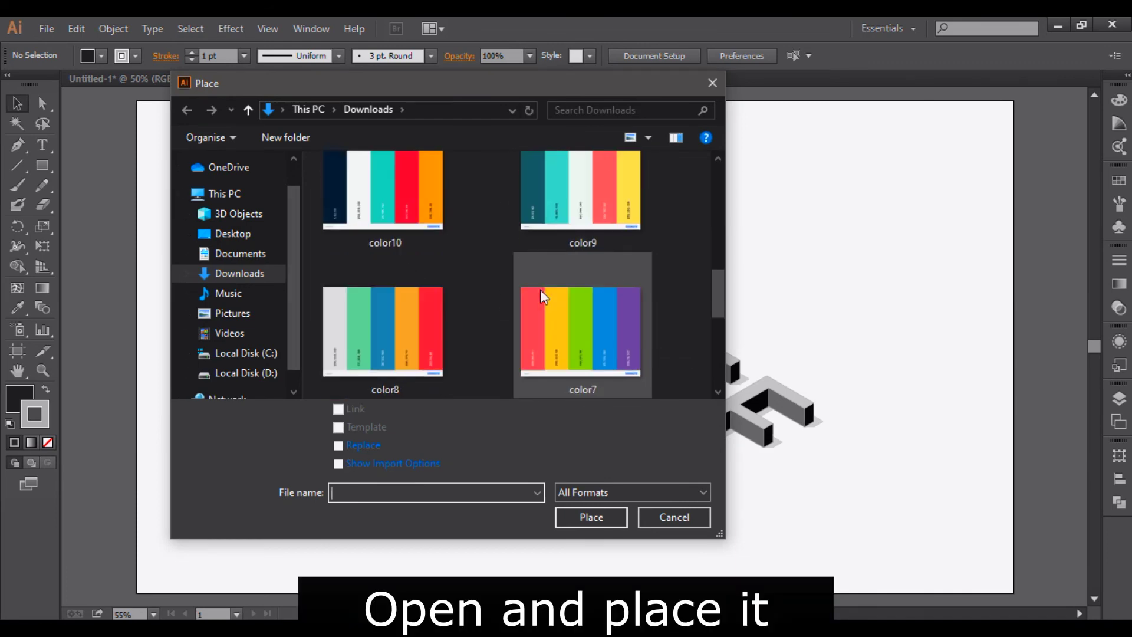
click(420, 317)
click(591, 517)
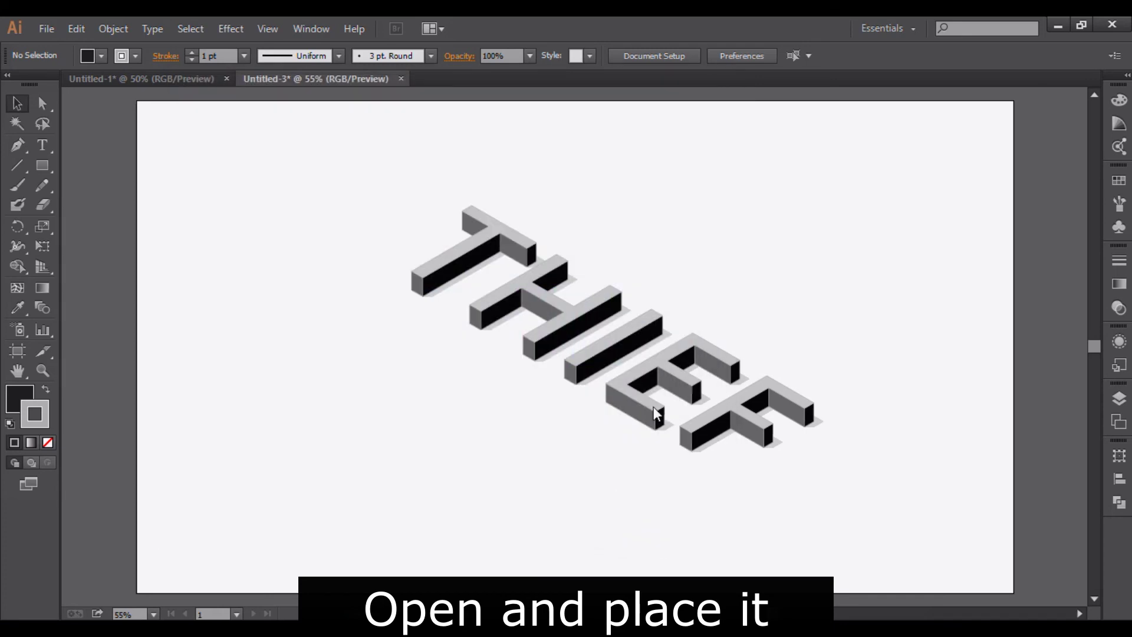
click(818, 107)
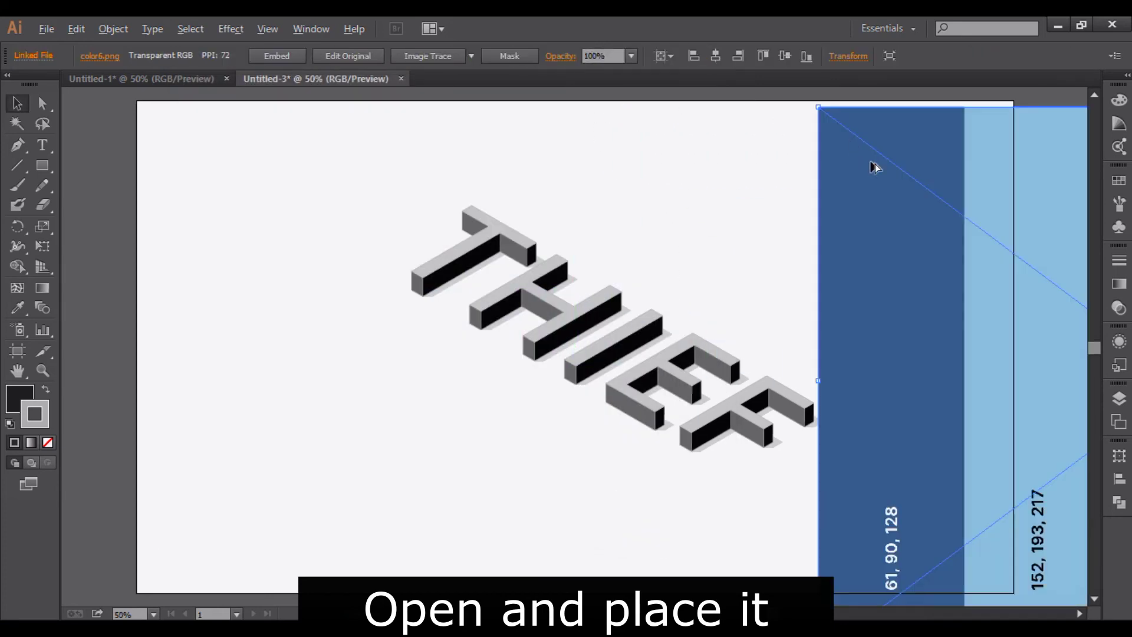
Scale the placed palette image down and move it just outside the artboard's right edge
scroll(873, 162, down, 1)
drag(823, 112, 942, 229)
scroll(1029, 214, down, 5)
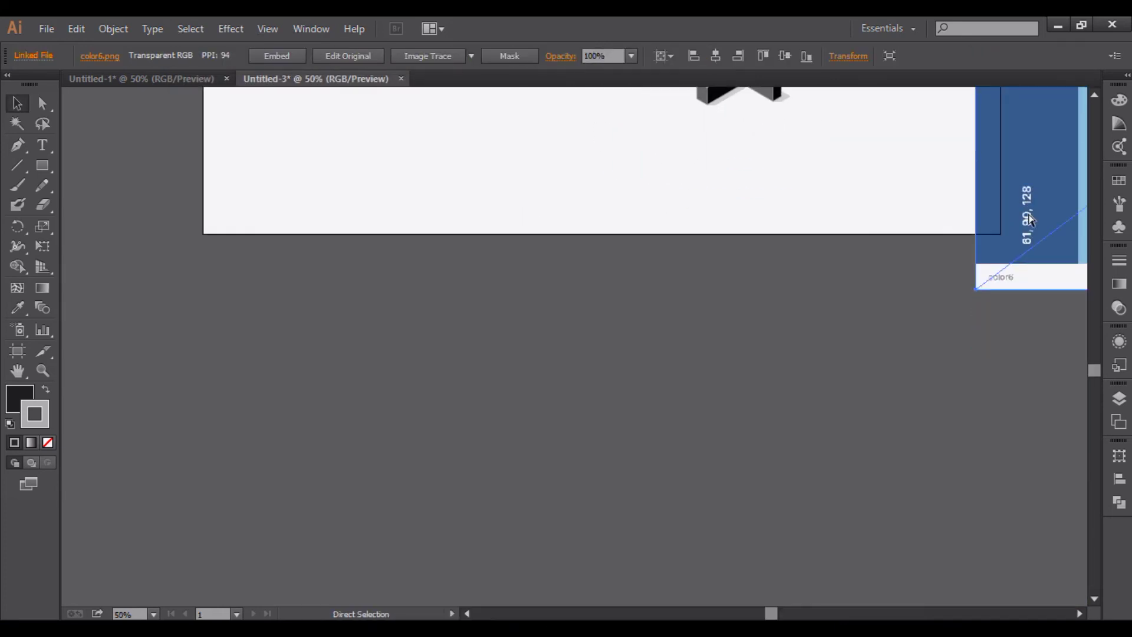
scroll(1029, 218, right, 8)
scroll(1029, 214, up, 5)
drag(516, 125, 737, 285)
drag(866, 346, 682, 113)
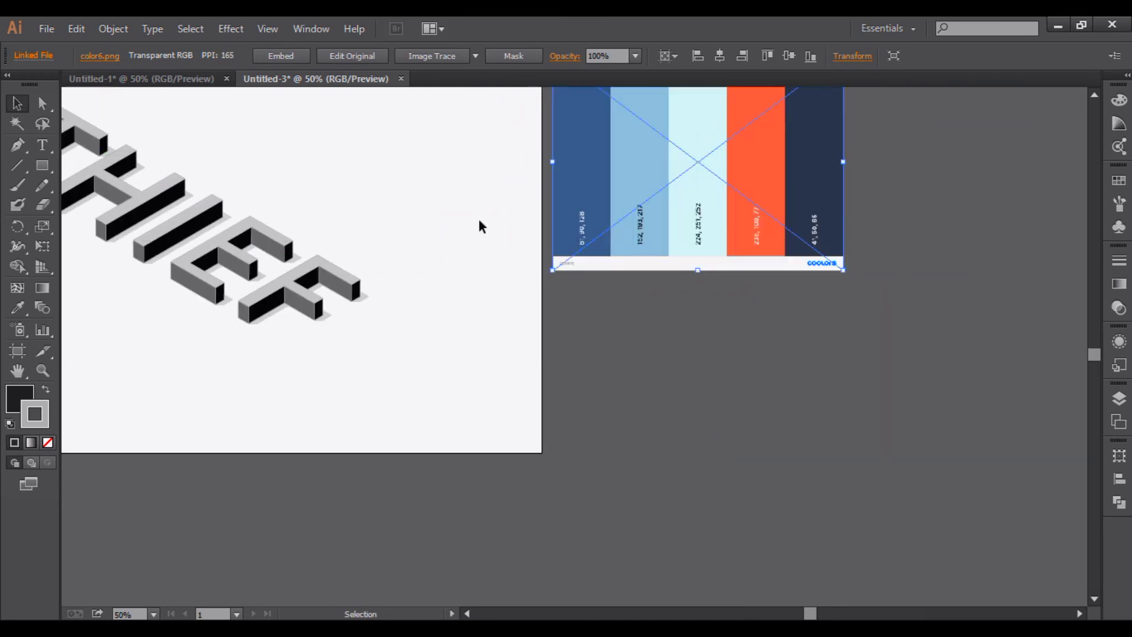
Recolour the grouped top faces of the letters with the palette's pale cyan using the Eyedropper
scroll(448, 238, left, 8)
scroll(448, 239, up, 1)
scroll(448, 239, up, 2)
click(430, 233)
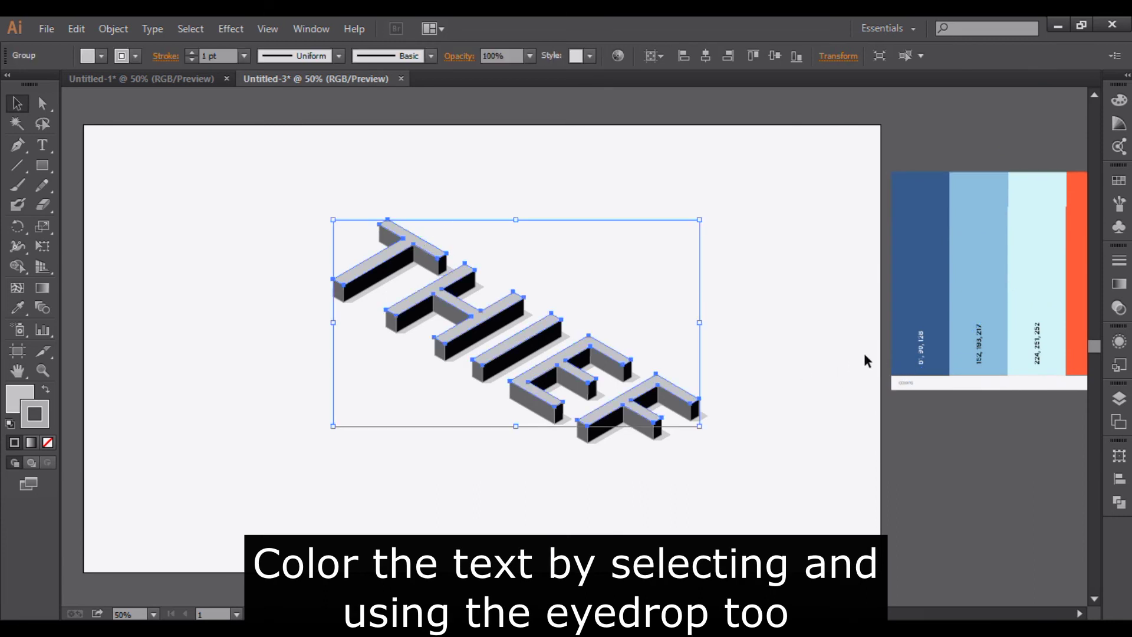
key(i)
click(1036, 224)
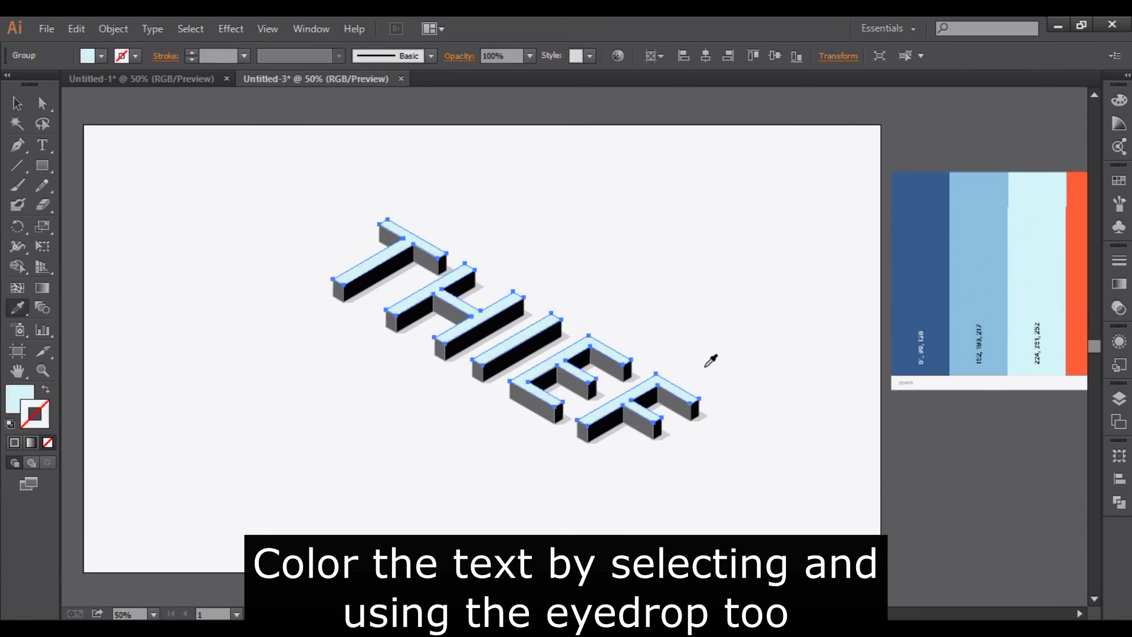
key(v)
click(750, 291)
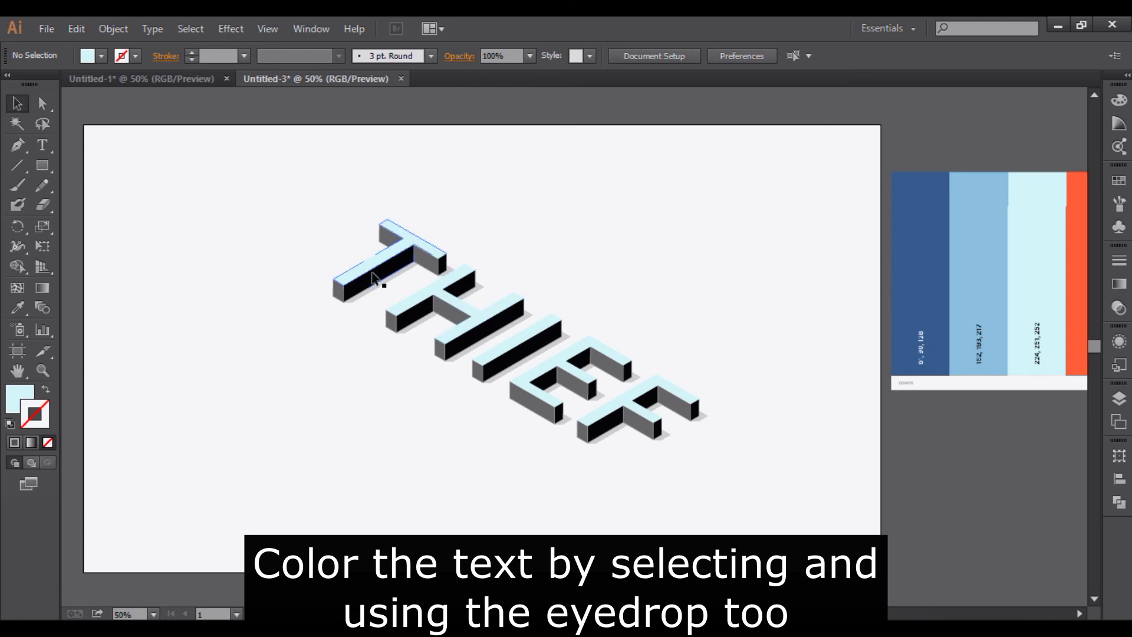
Select all the mid-grey side faces of the letters and recolour them with the palette's light blue (152, 193, 217)
click(340, 291)
click(903, 56)
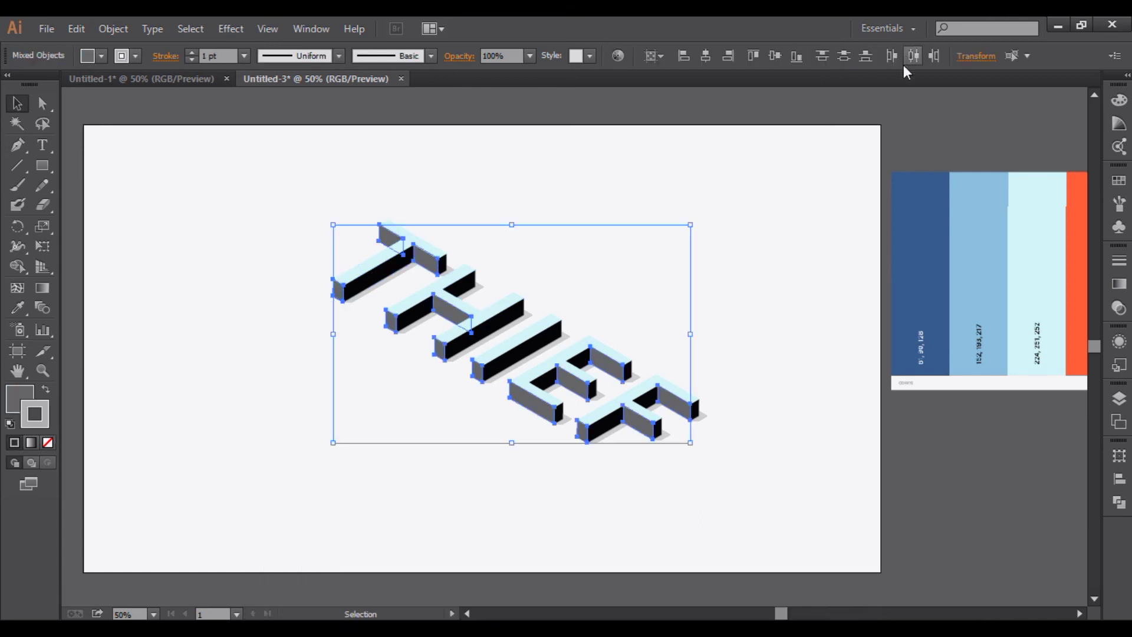
key(i)
click(1004, 266)
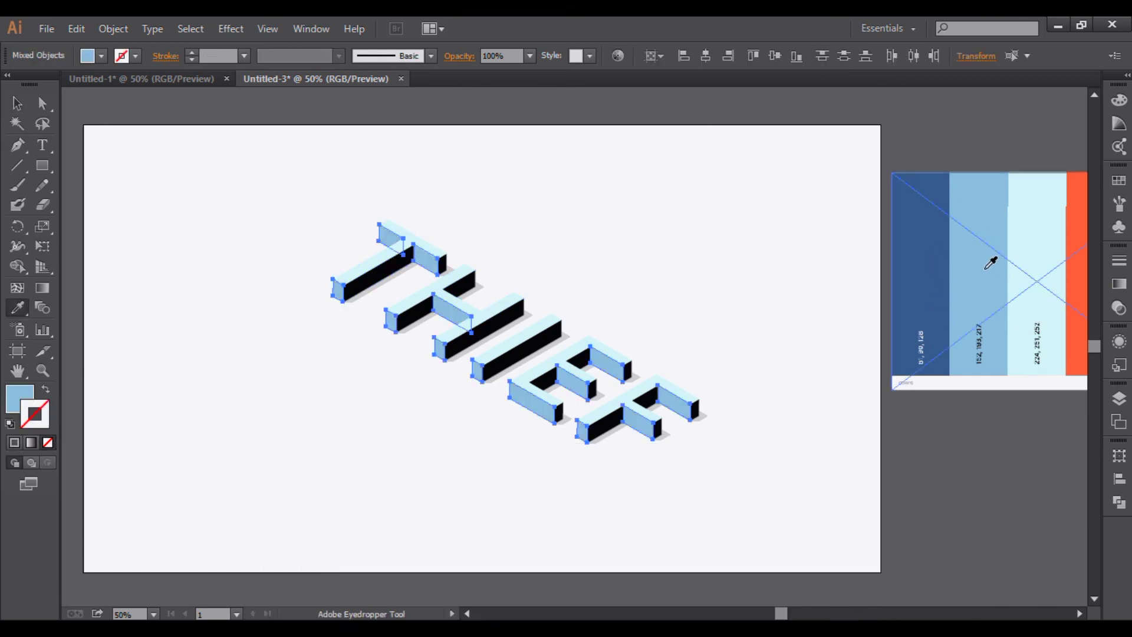
key(v)
click(651, 297)
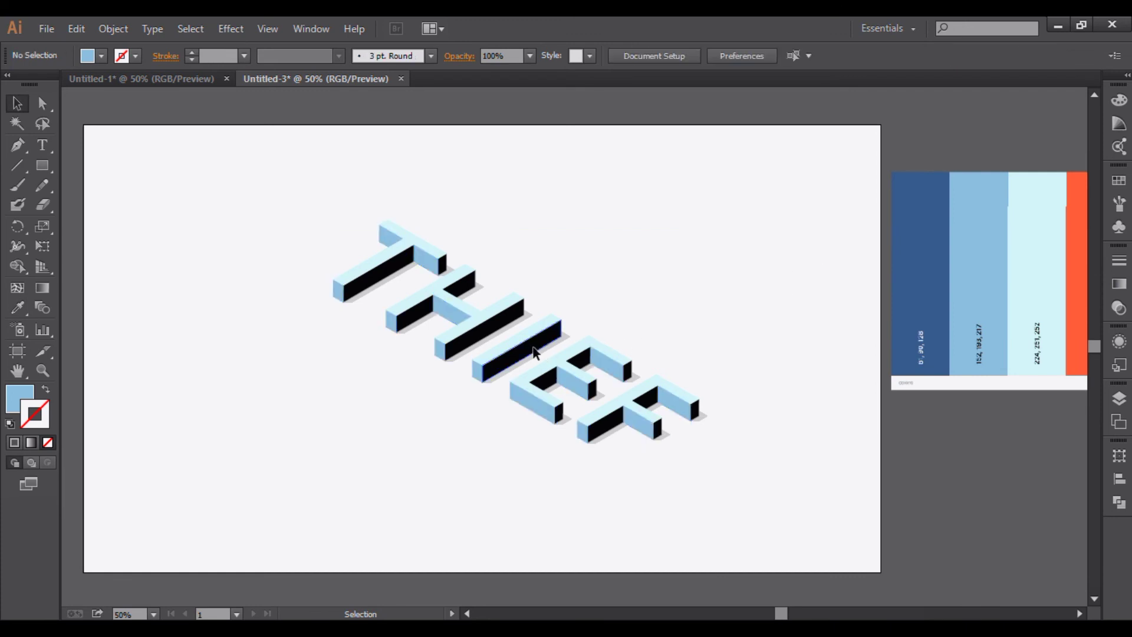
Select all the black side faces of the letters and recolour them with the palette's dark blue (61, 90, 128)
click(535, 348)
click(903, 56)
key(i)
click(929, 288)
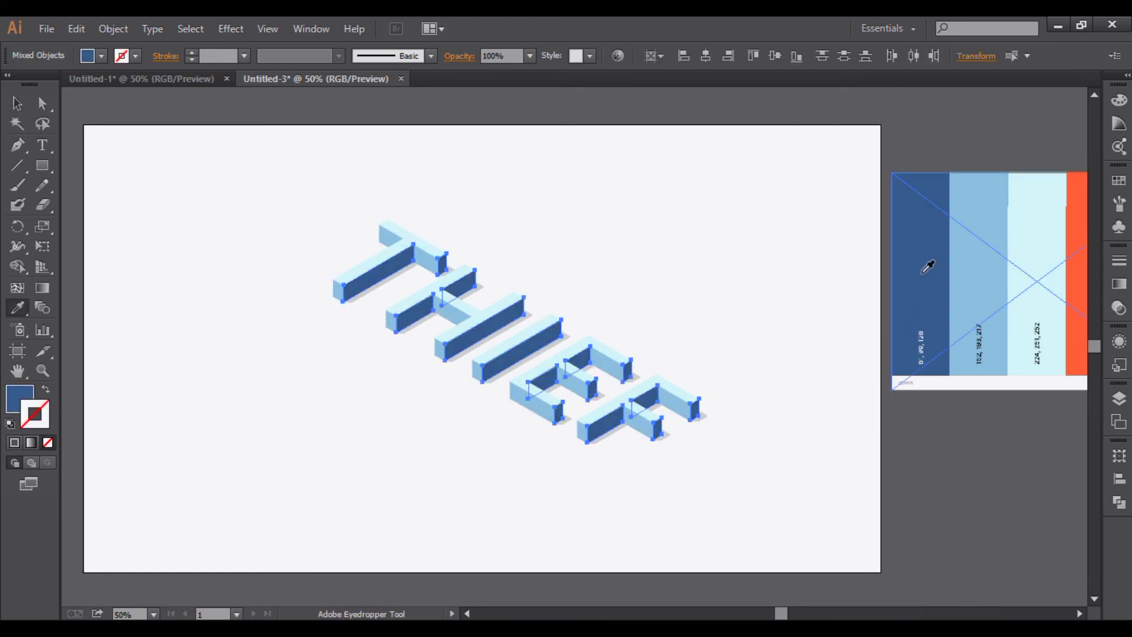
key(v)
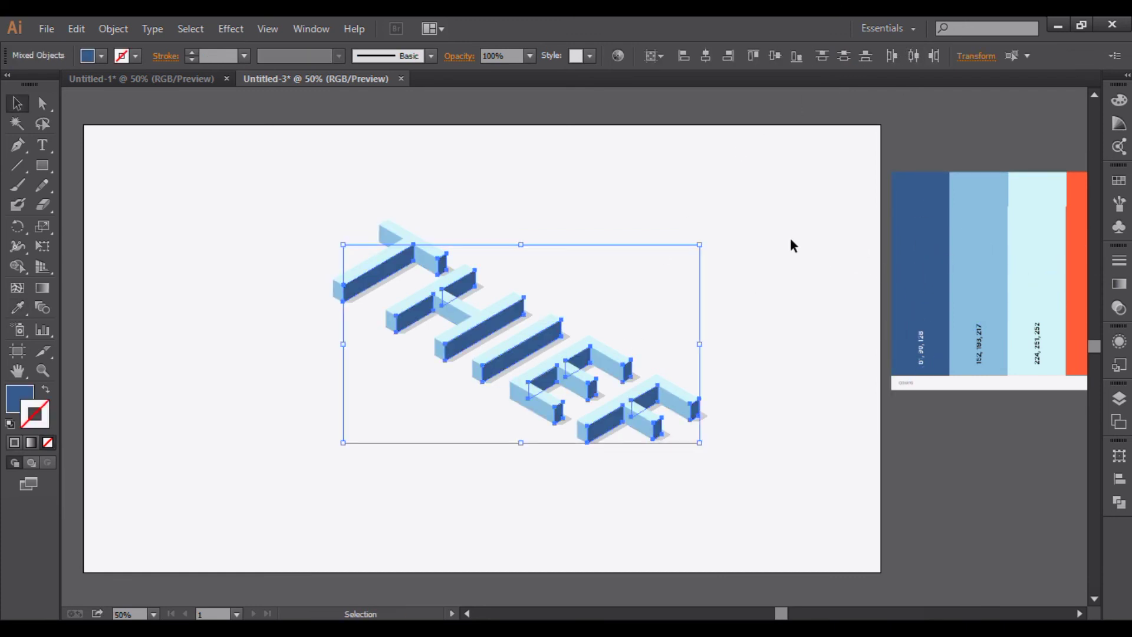
click(791, 246)
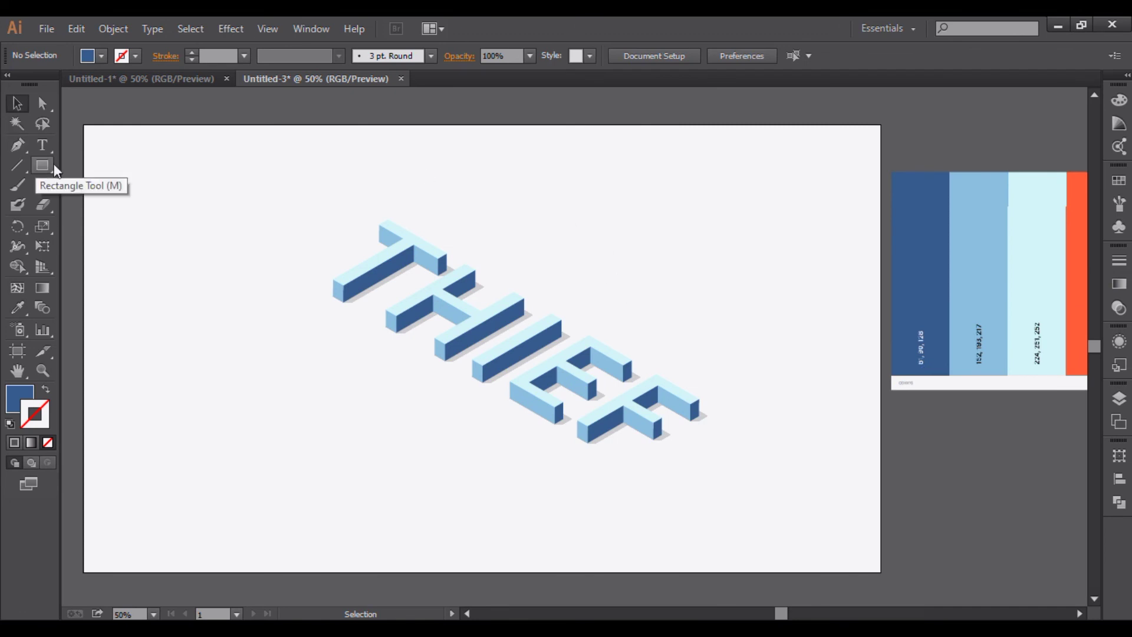
Draw a rectangle in the palette's orange covering the whole artboard, send it to the back and deselect it
key(i)
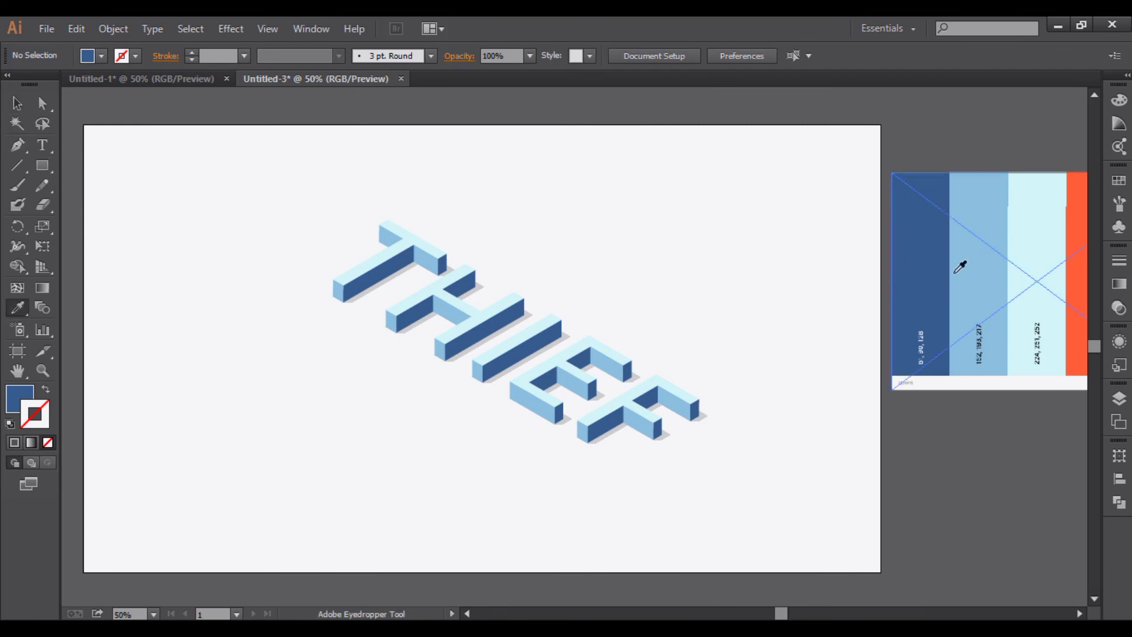
click(1069, 224)
click(41, 165)
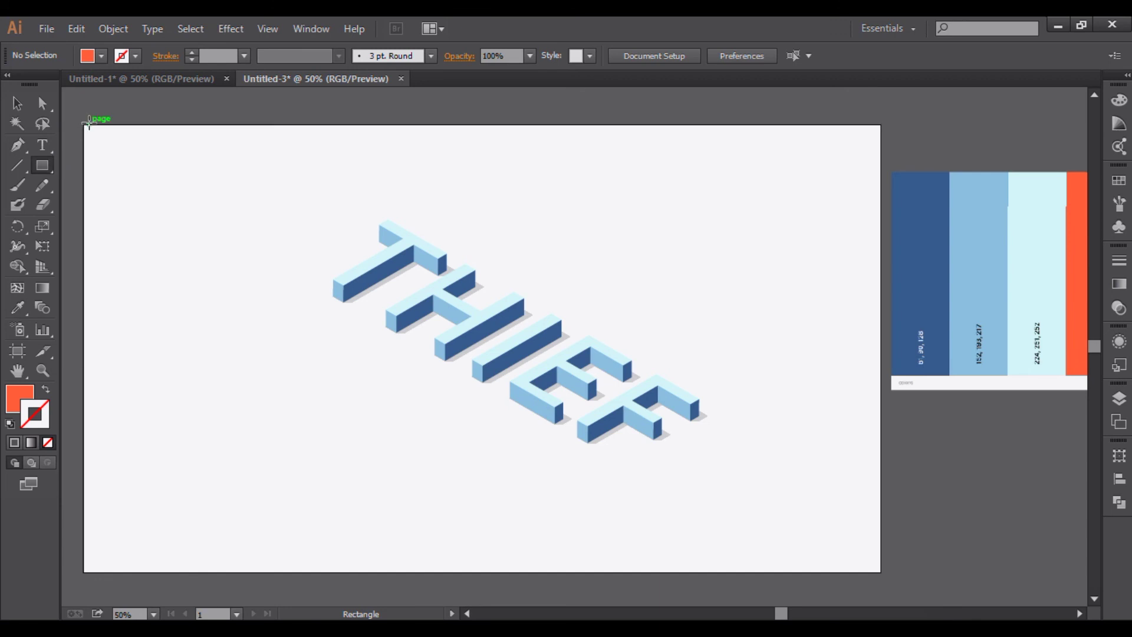
drag(87, 123, 870, 551)
right_click(728, 274)
mouse_move(842, 517)
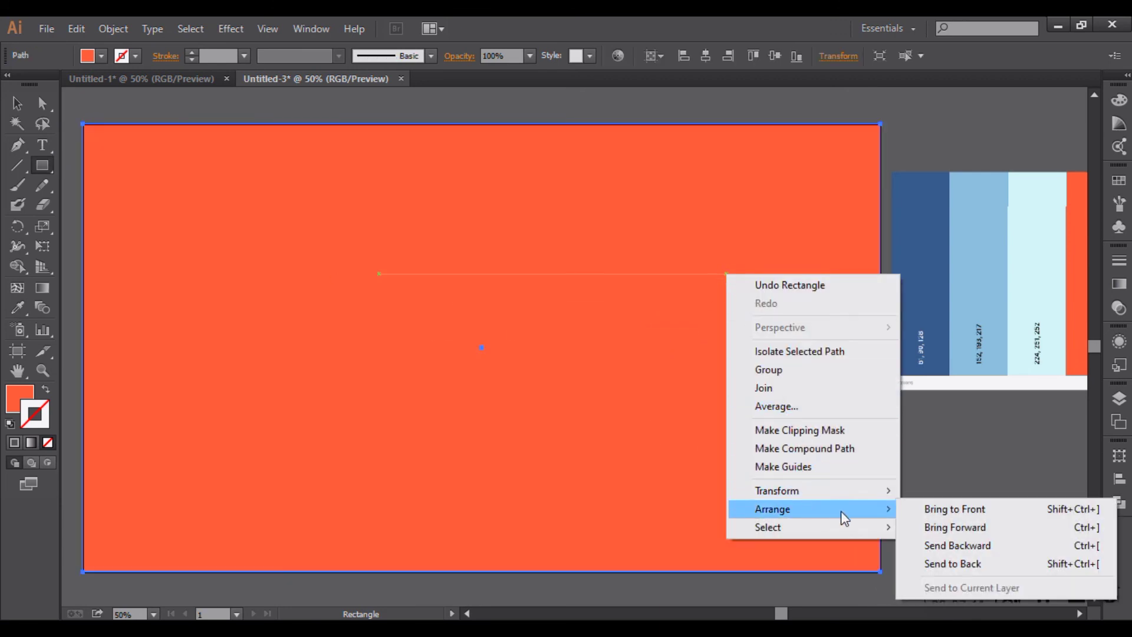
click(993, 563)
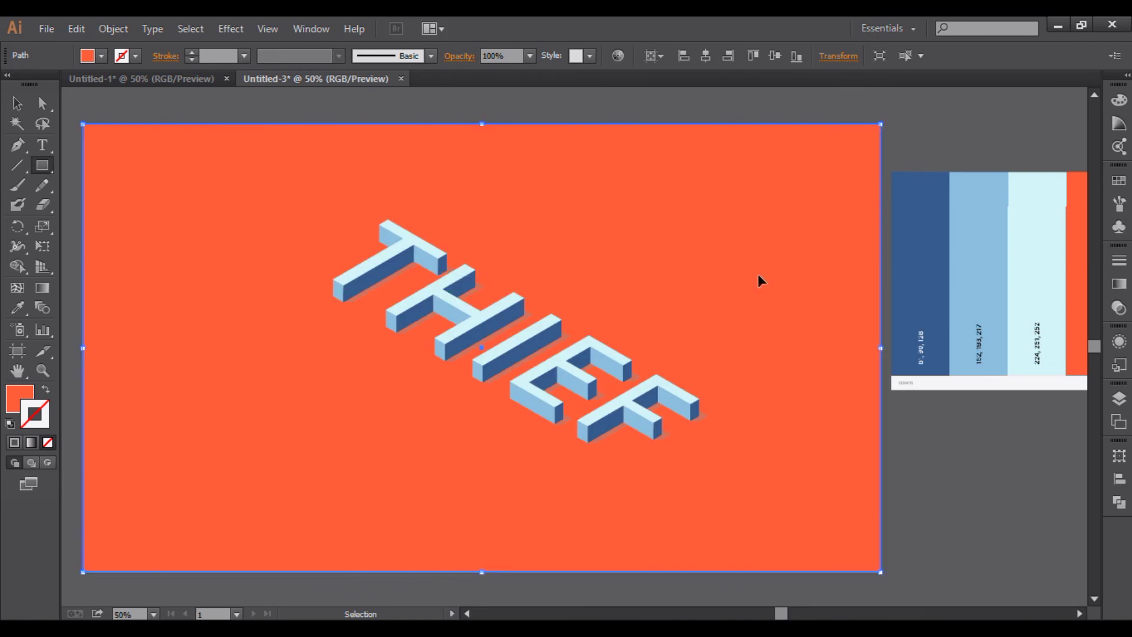
key(ctrl+shift+a)
click(17, 103)
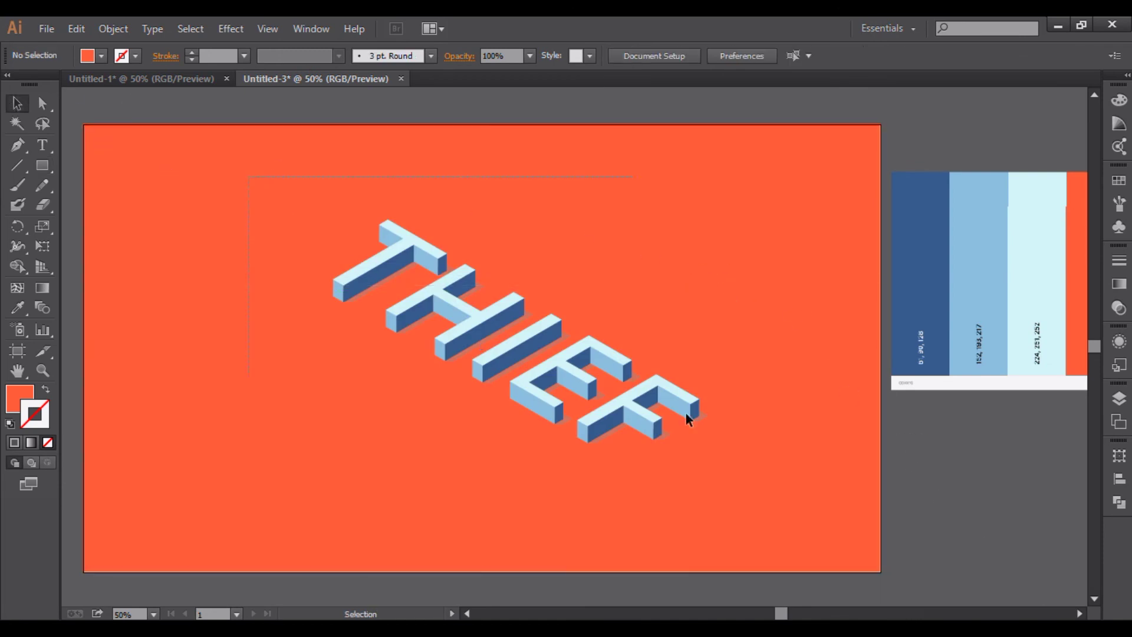
Select the semi-transparent shadow group beneath the THIEF letters, set its fill colour to #ffc3b3 and deselect it
click(616, 370)
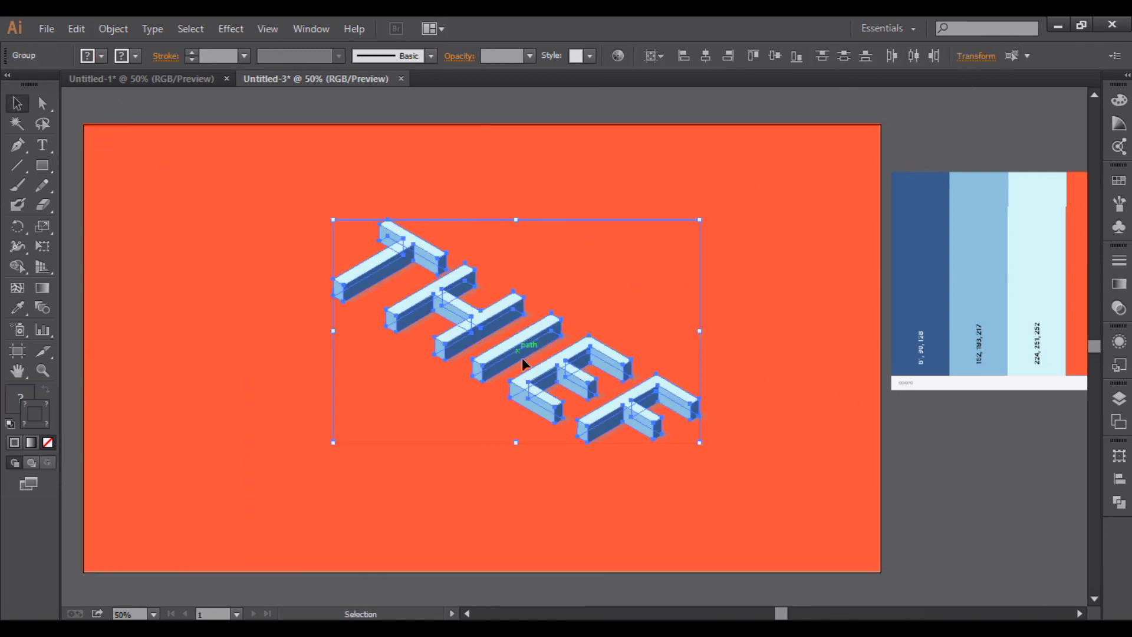
key(ctrl+shift+a)
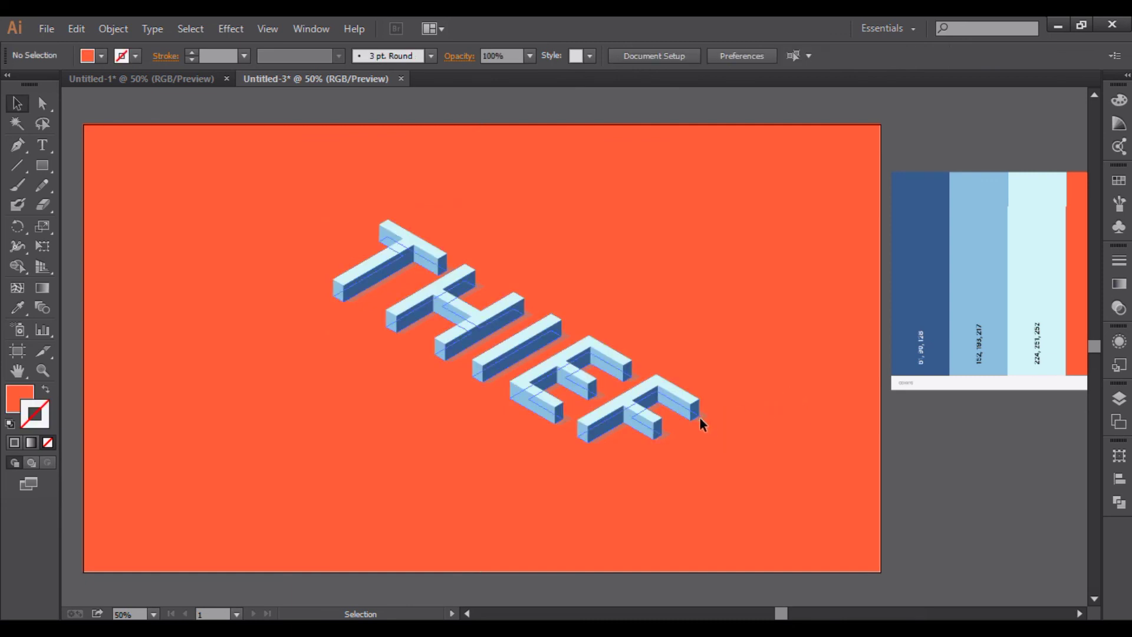
click(700, 416)
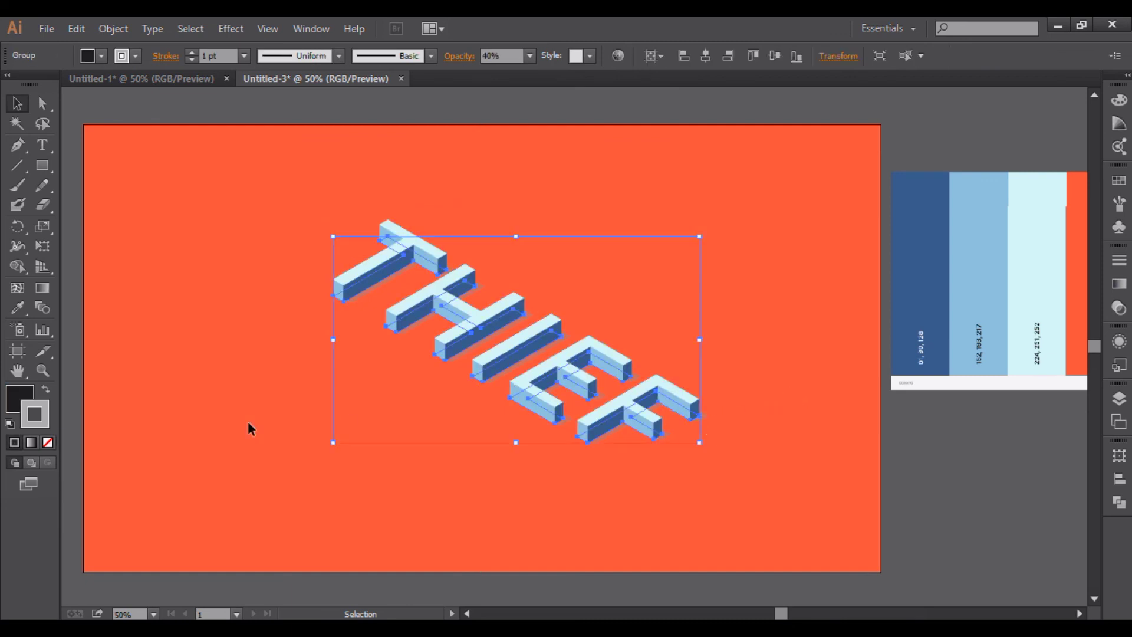
double_click(21, 399)
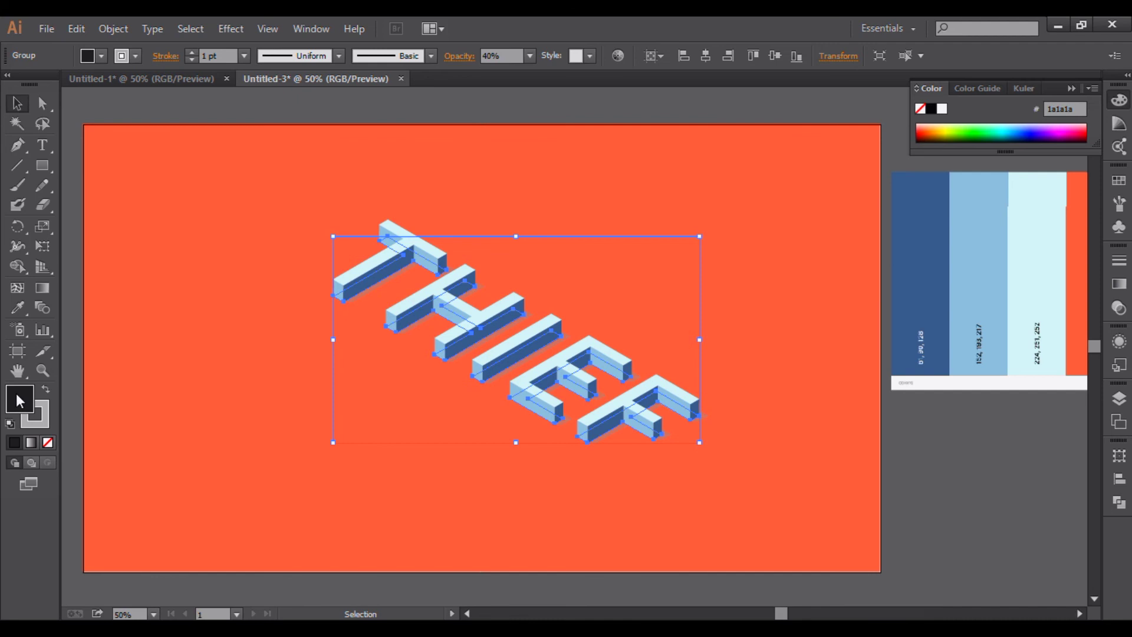
text(ffc3b3)
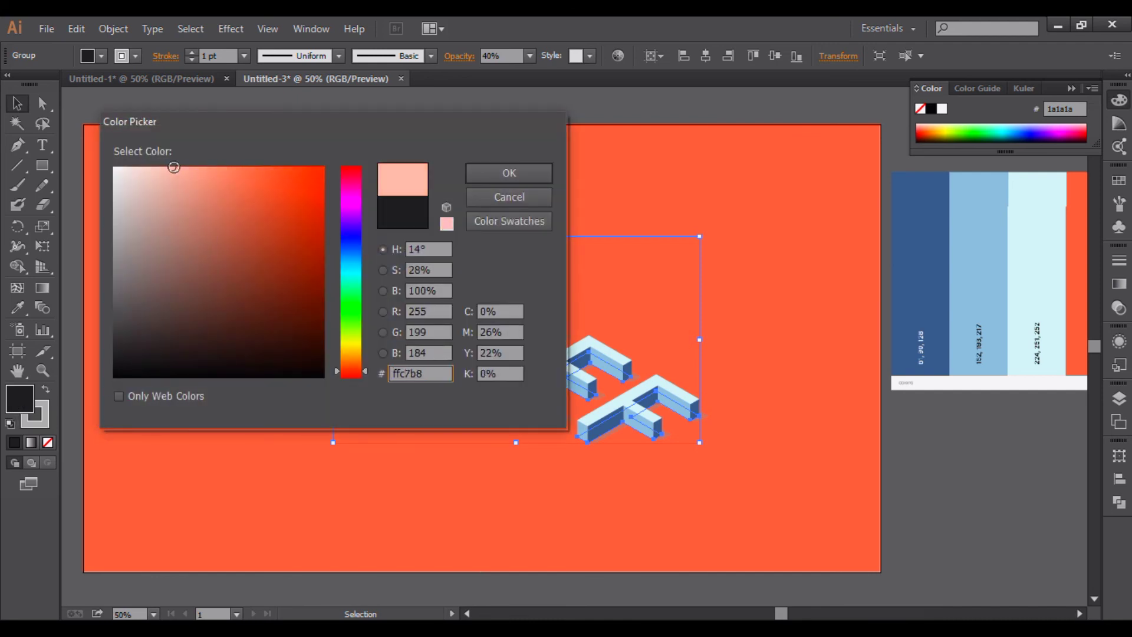
click(536, 176)
click(758, 401)
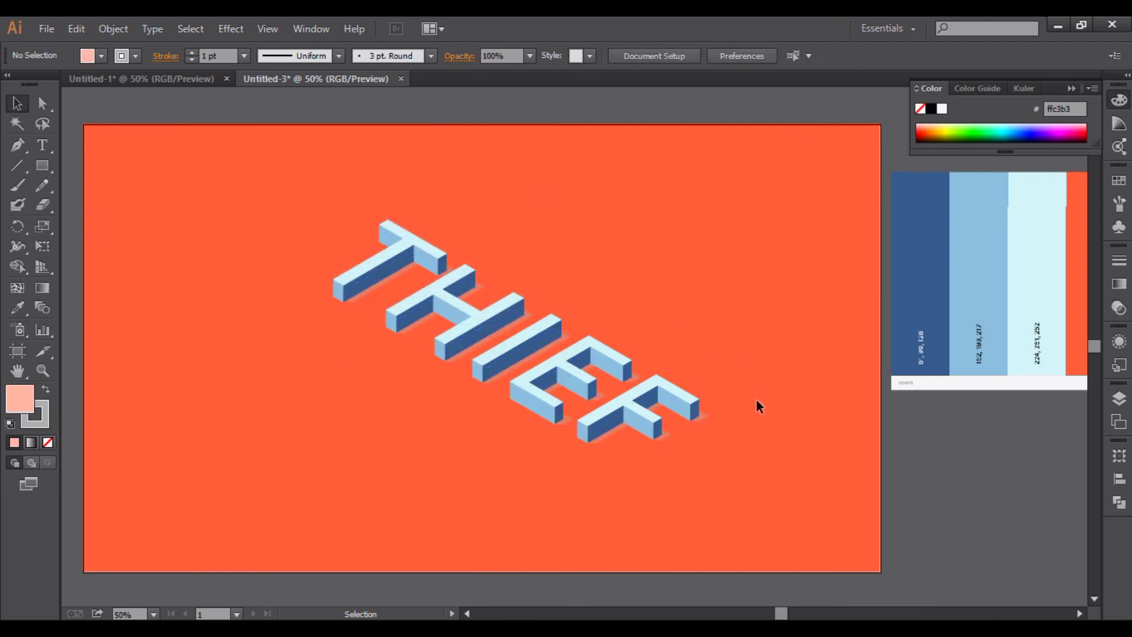
Group all the THIEF letter faces with their shadow and centre the group vertically and horizontally on the artboard
drag(719, 433, 766, 469)
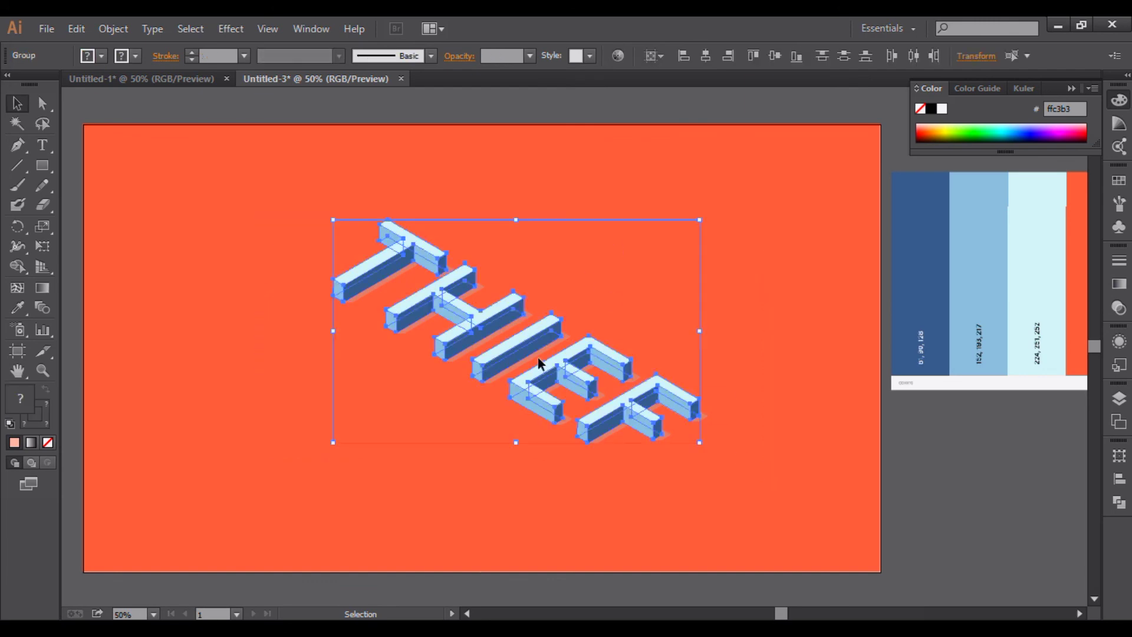
right_click(537, 358)
click(648, 435)
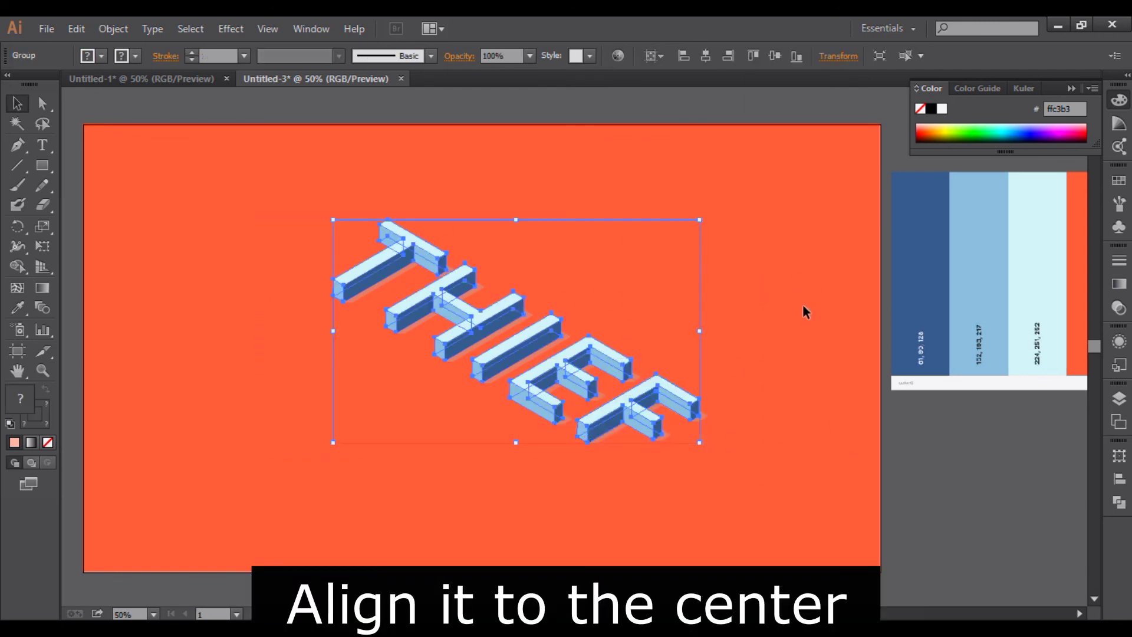
click(775, 55)
click(705, 56)
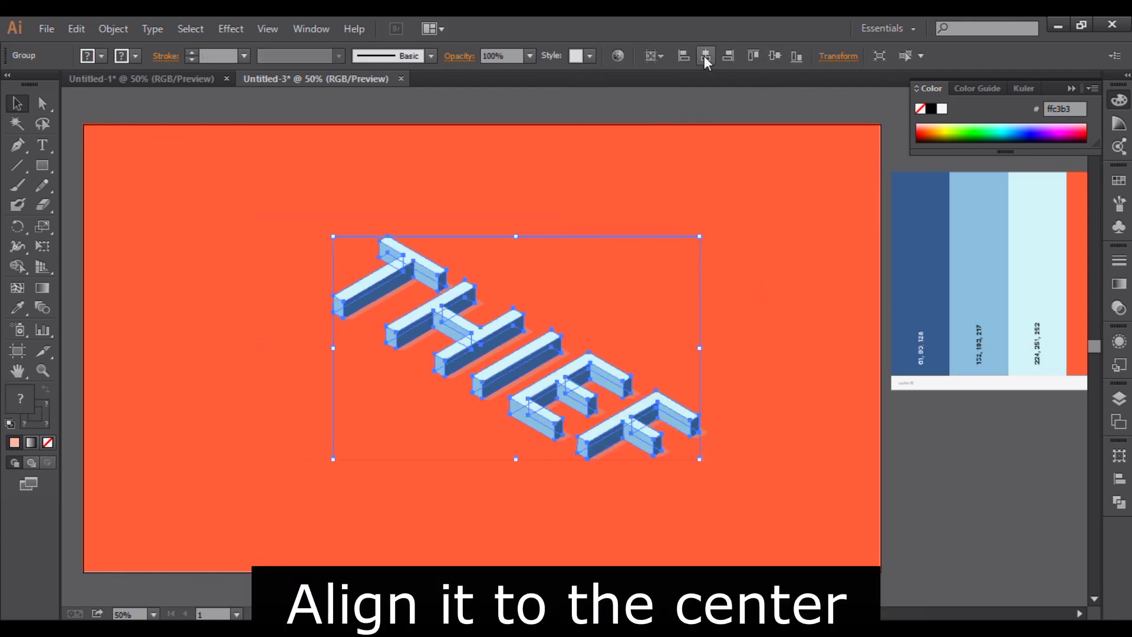
click(785, 333)
Delete the placed colour palette image beside the artboard
scroll(785, 333, right, 1)
scroll(785, 334, left, 3)
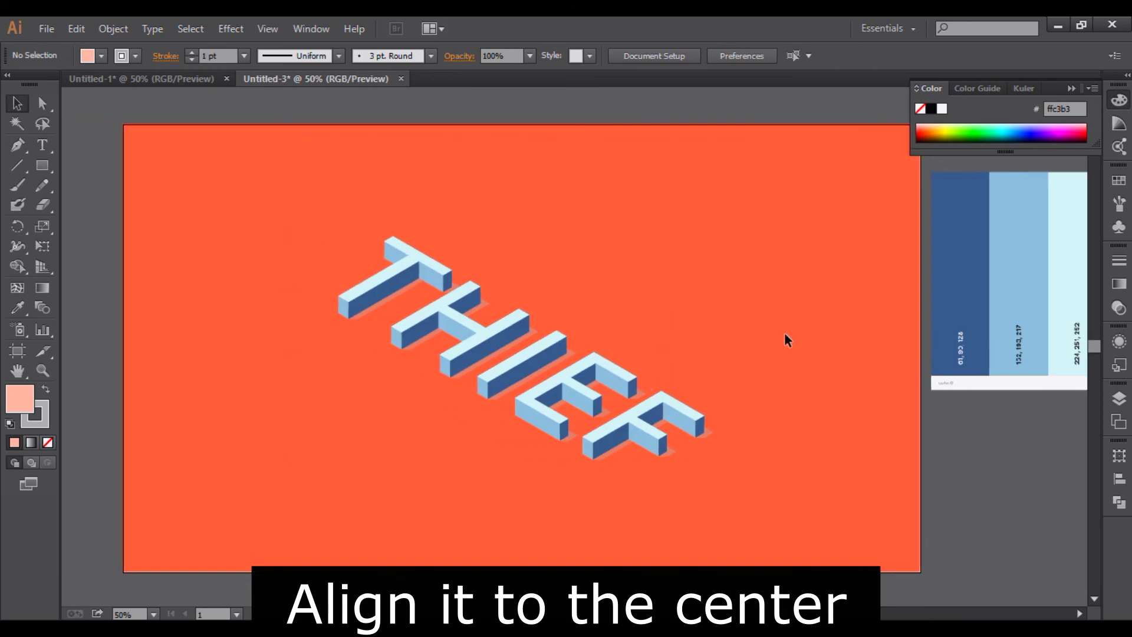
click(996, 273)
key(Delete)
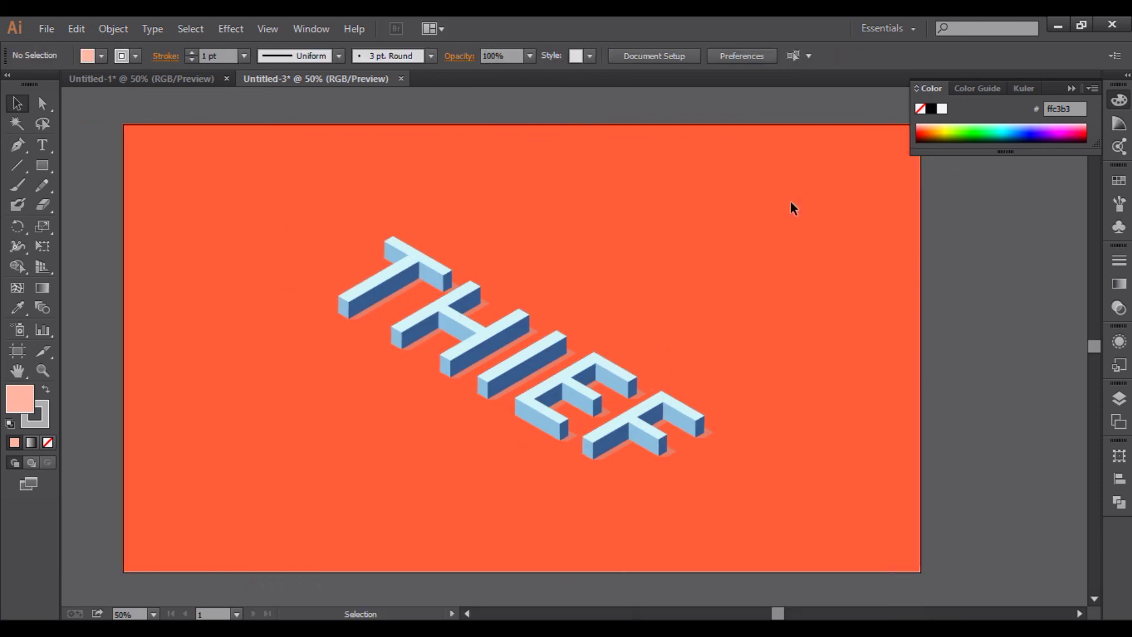